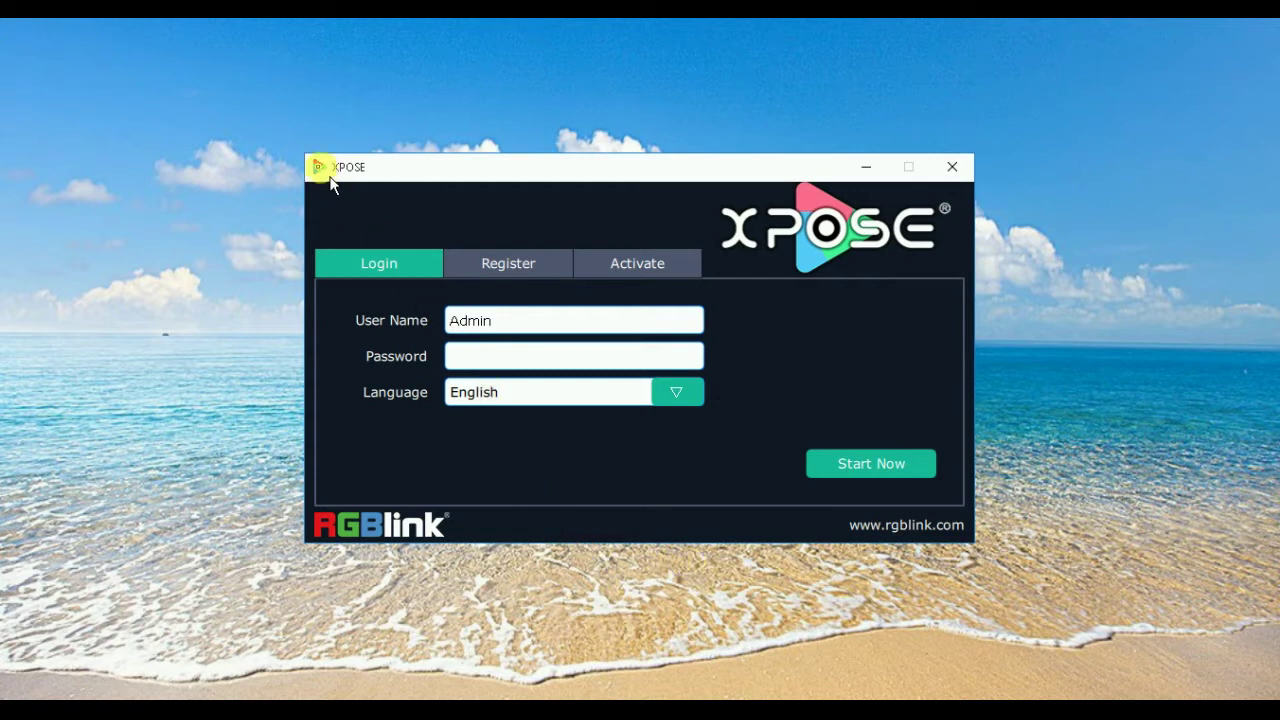
Step: Log in to XPOSE as Admin with Start Now to reach the empty Topology Diagram
click(892, 474)
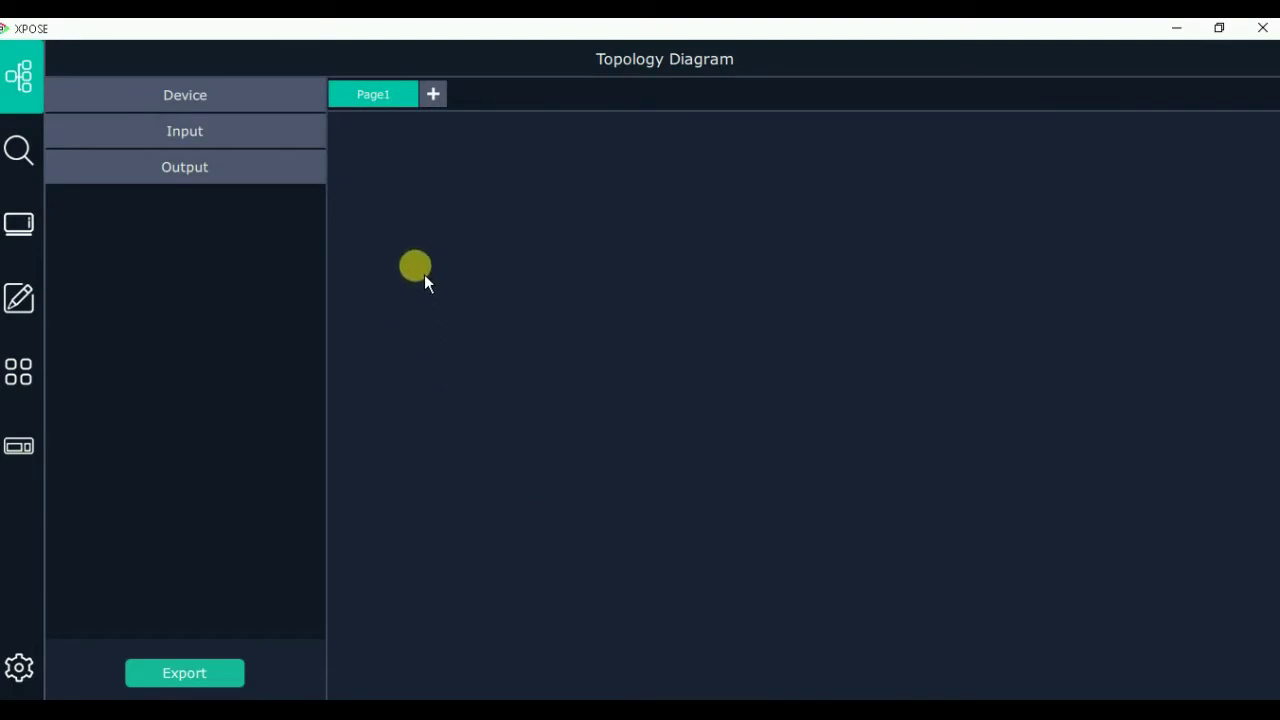
Step: Confirm Serial Port as the communication setting in System Setting
click(37, 675)
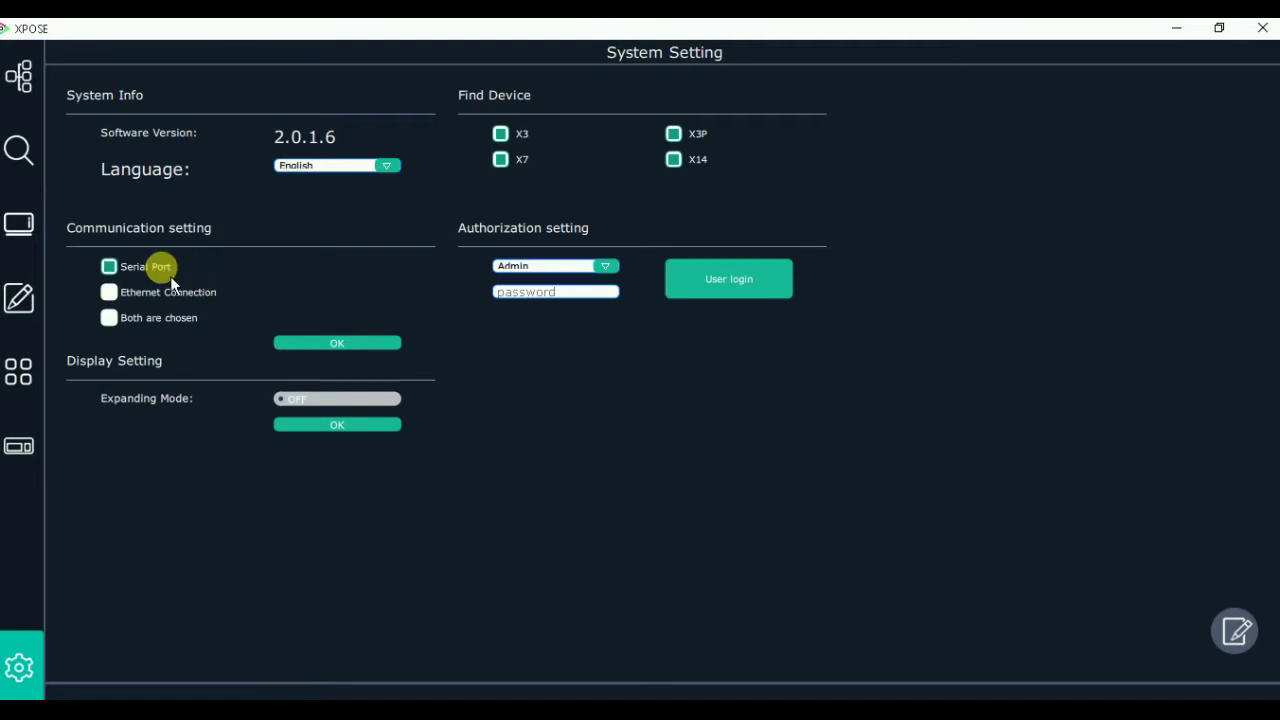
click(357, 346)
click(358, 352)
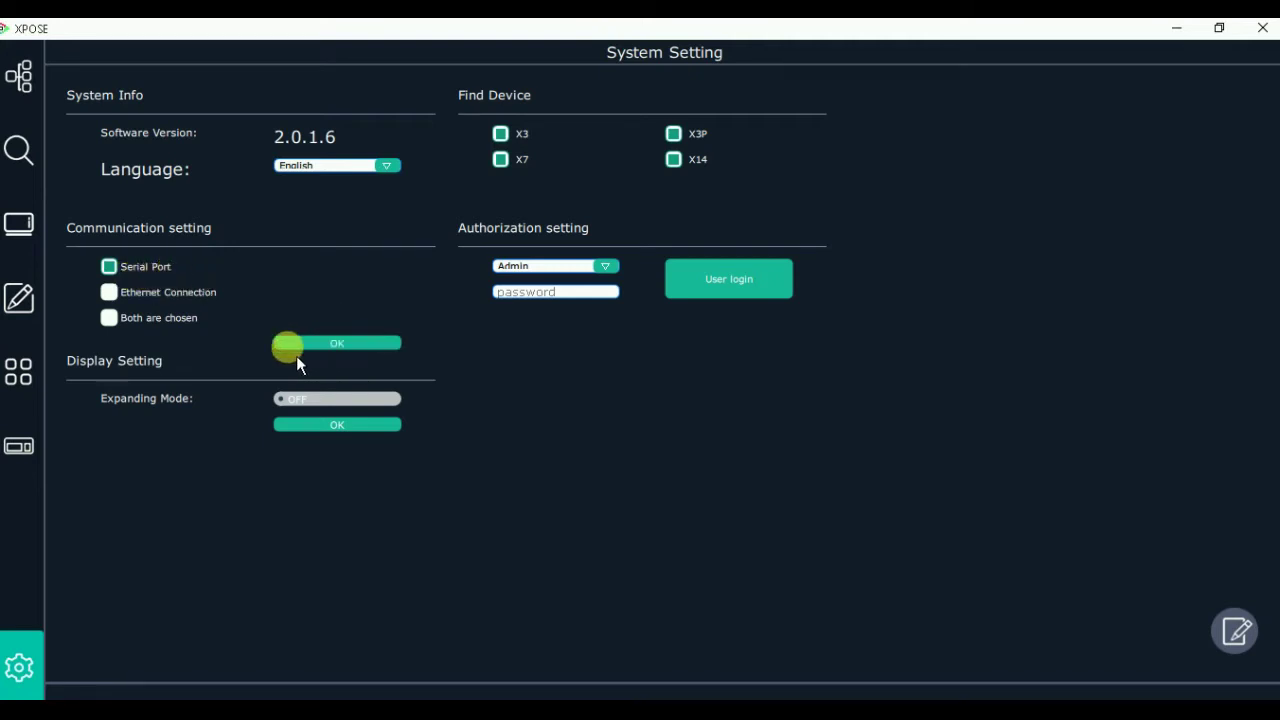
Step: Refresh the device search and add the X3P on serial port COM2 to the chosen devices
click(26, 163)
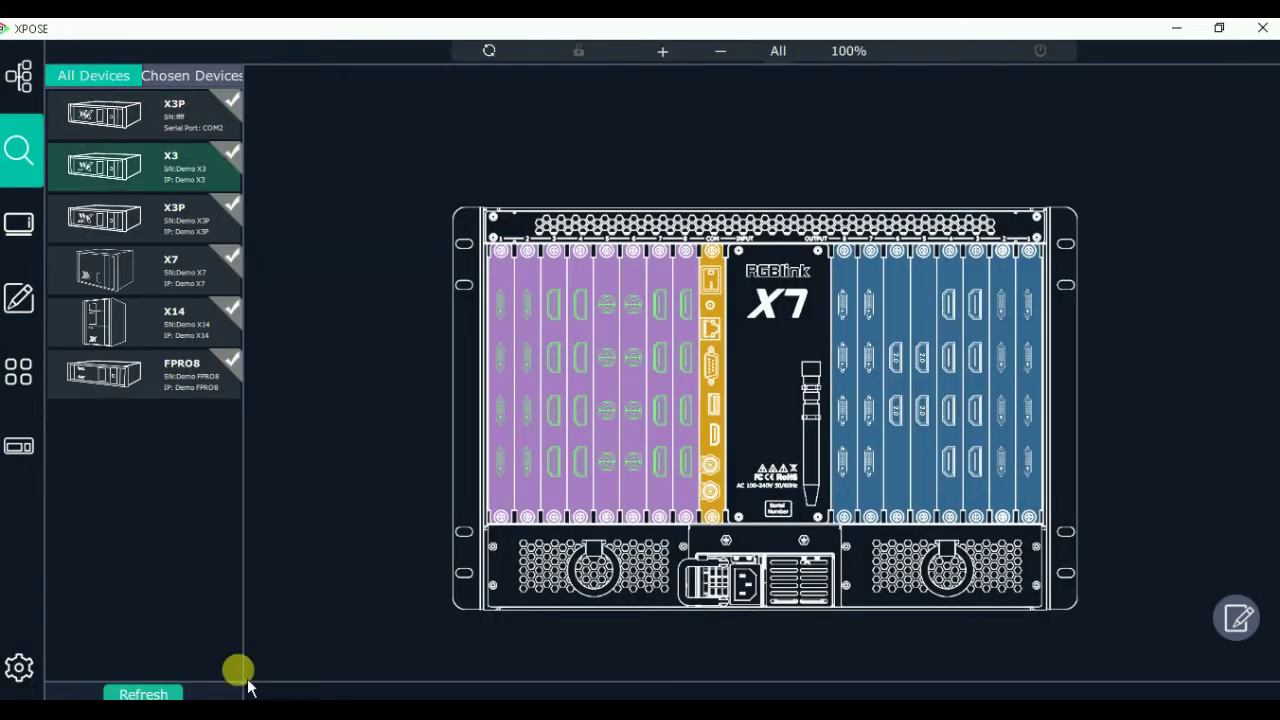
click(143, 693)
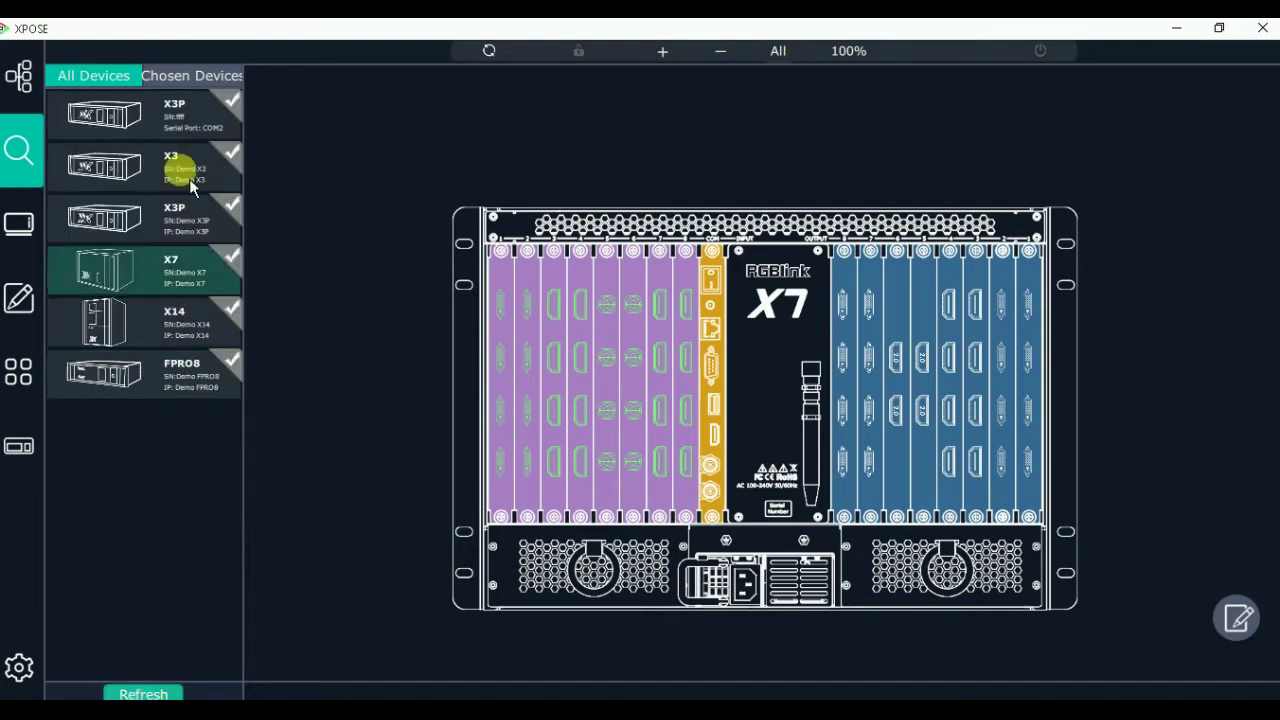
click(189, 110)
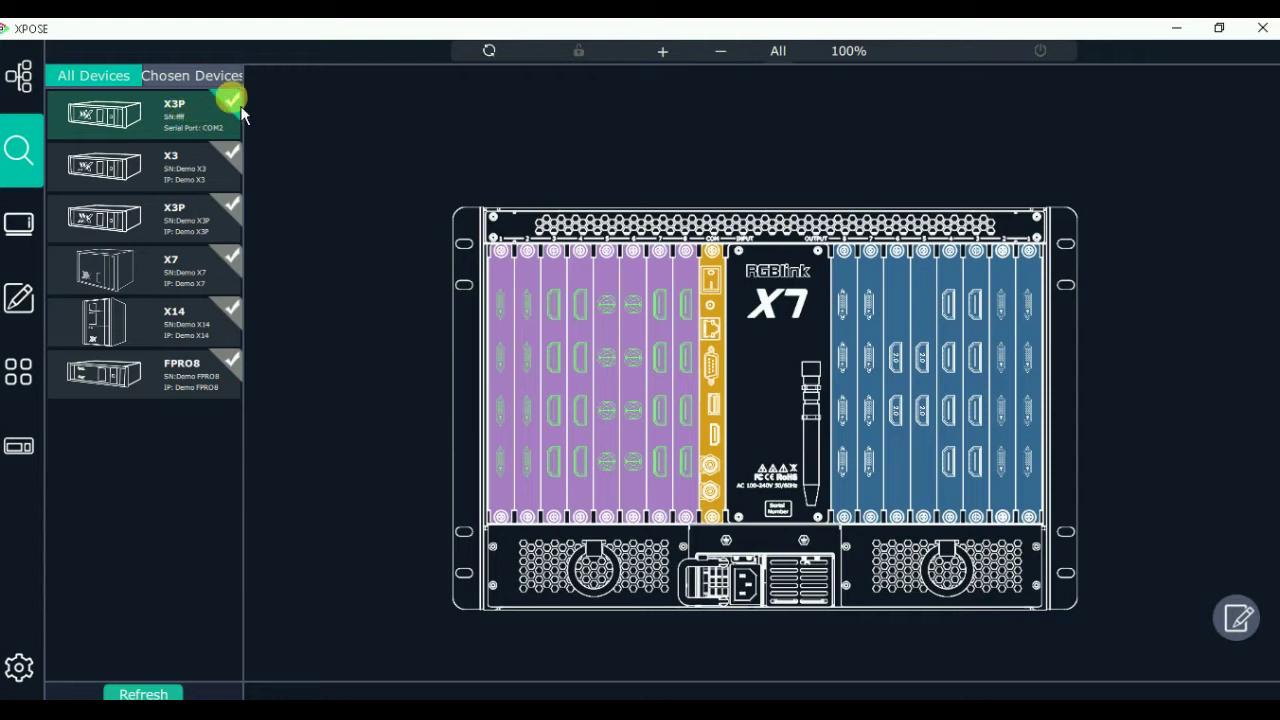
click(228, 99)
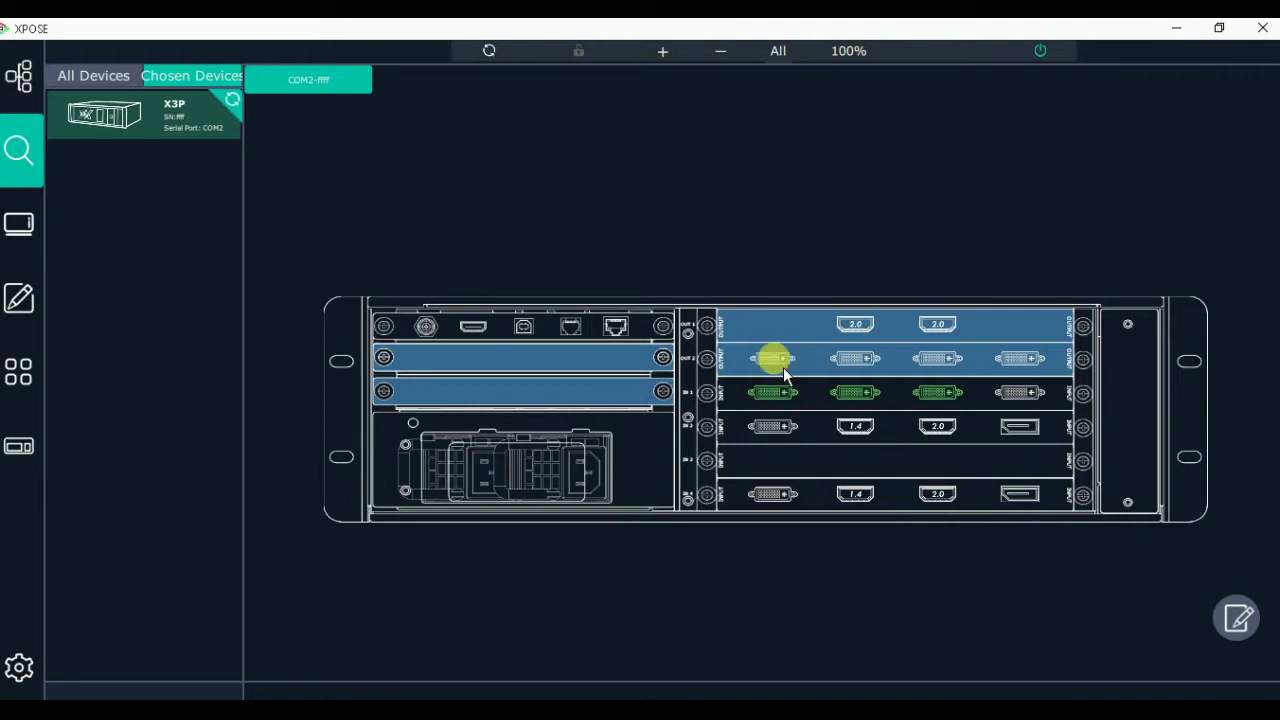
Step: Set the X3P's standard resolution to 1920x1080@60
click(1245, 622)
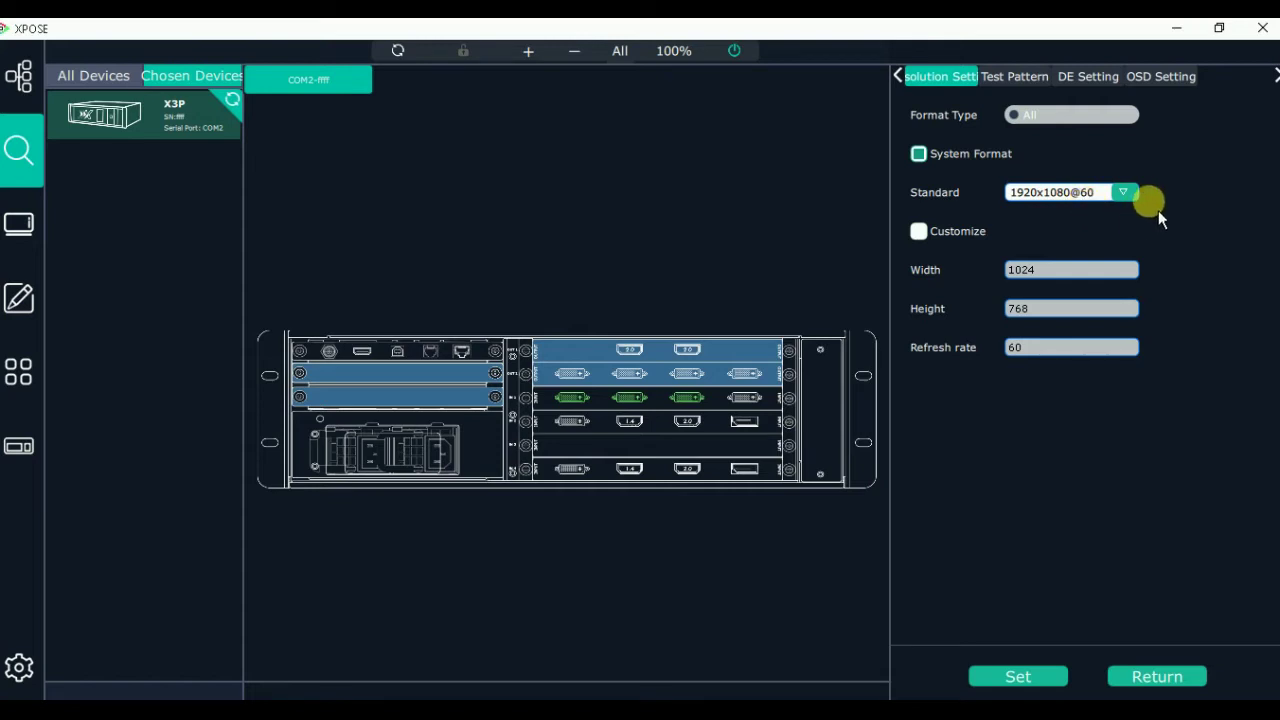
click(1136, 197)
scroll(1138, 215, down, 4)
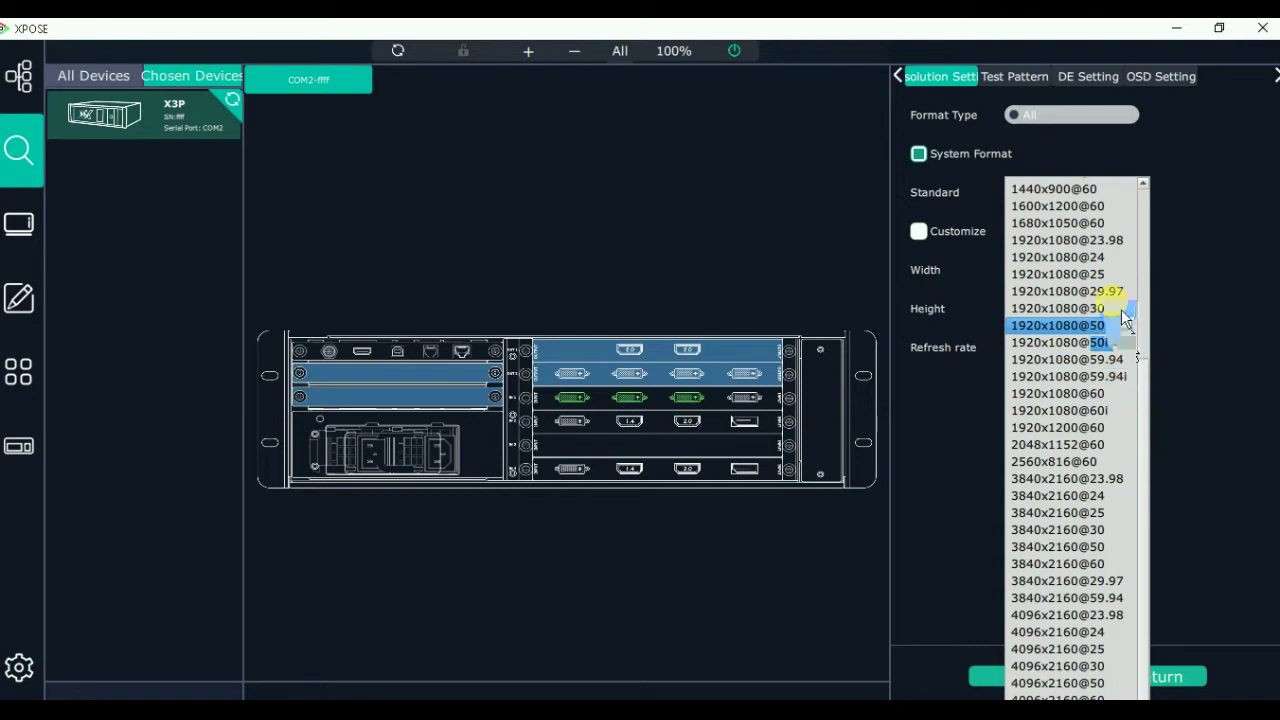
click(1112, 393)
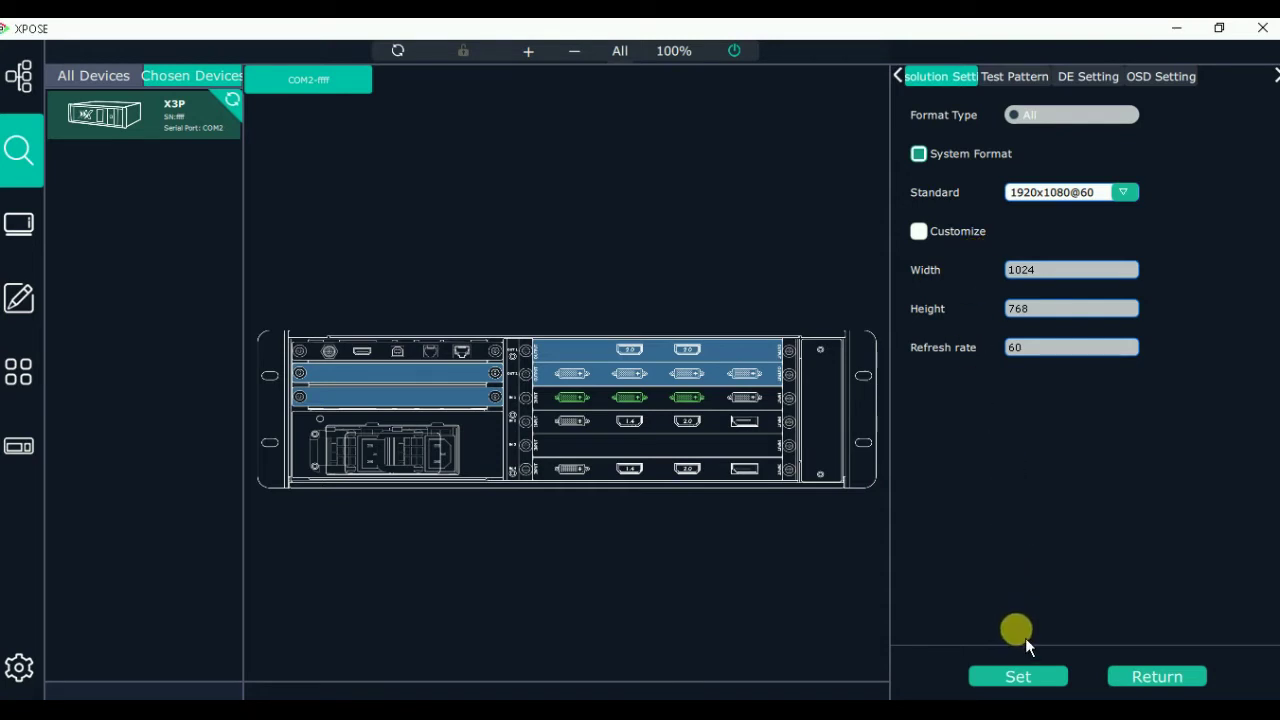
click(1037, 683)
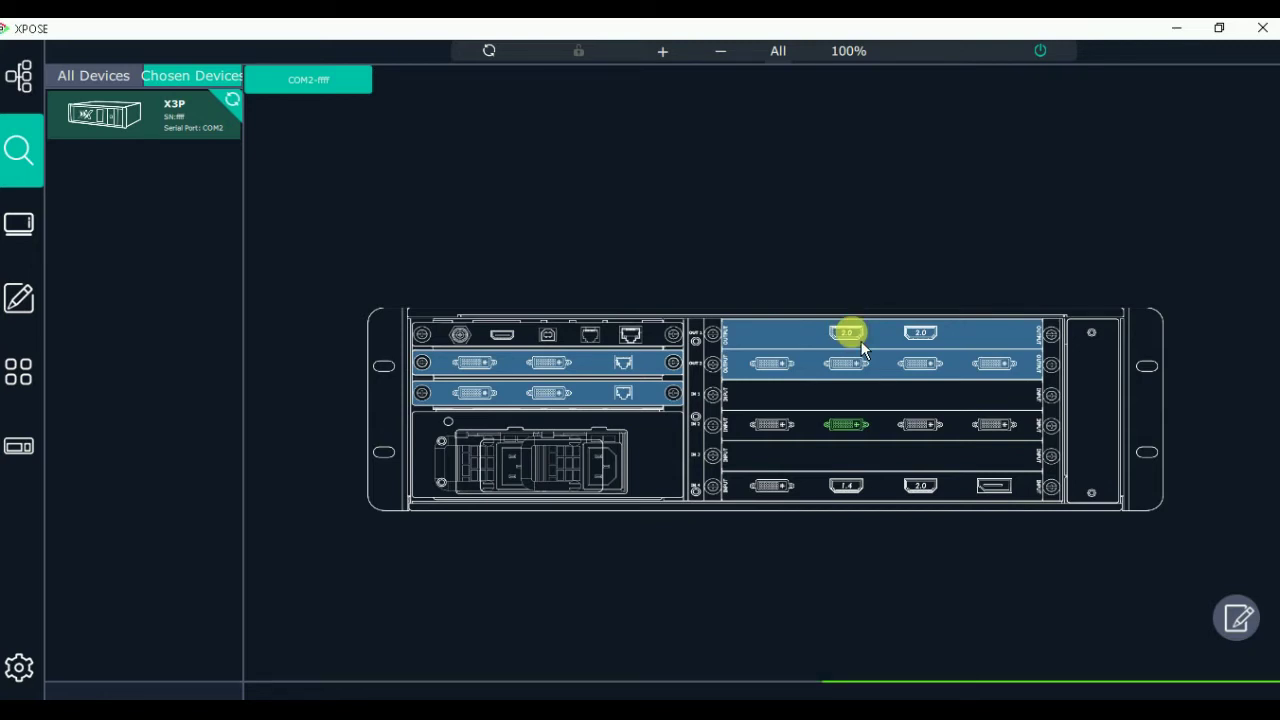
Step: Give the first HDMI 2.0 output a 3840x2160@30 resolution and return to the rack diagram
click(858, 338)
click(1237, 617)
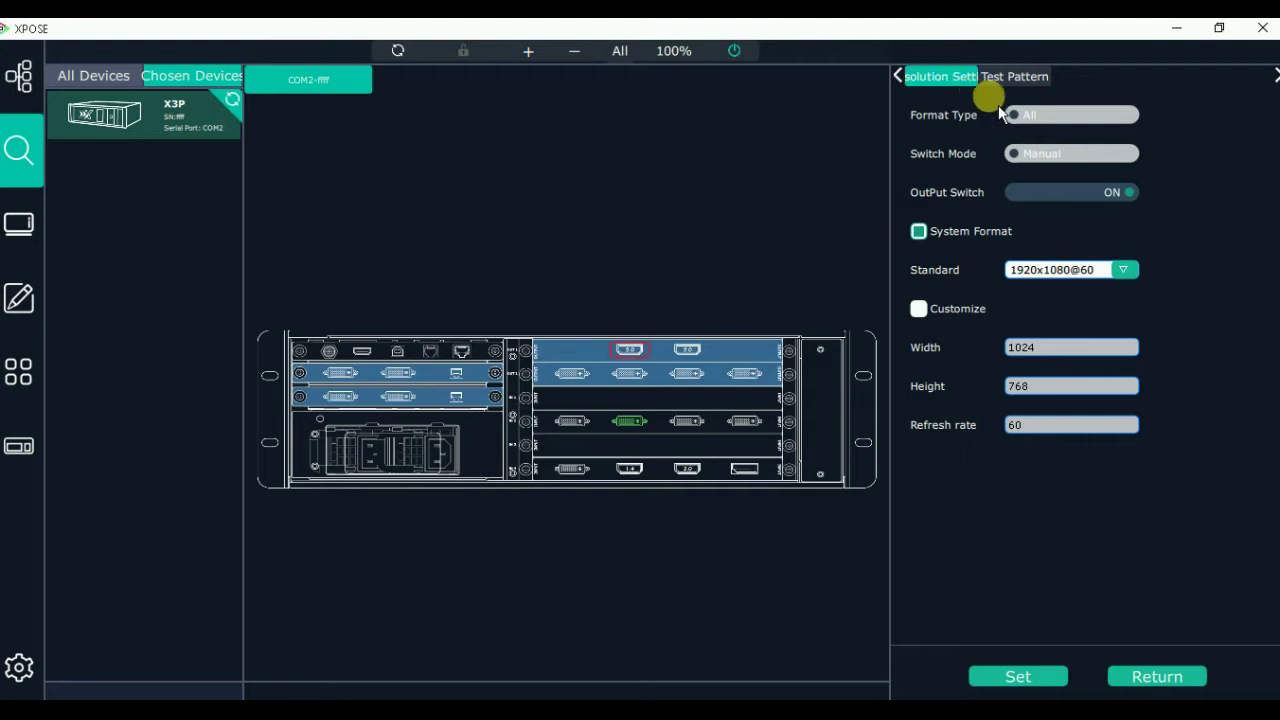
click(1125, 270)
scroll(1135, 277, down, 5)
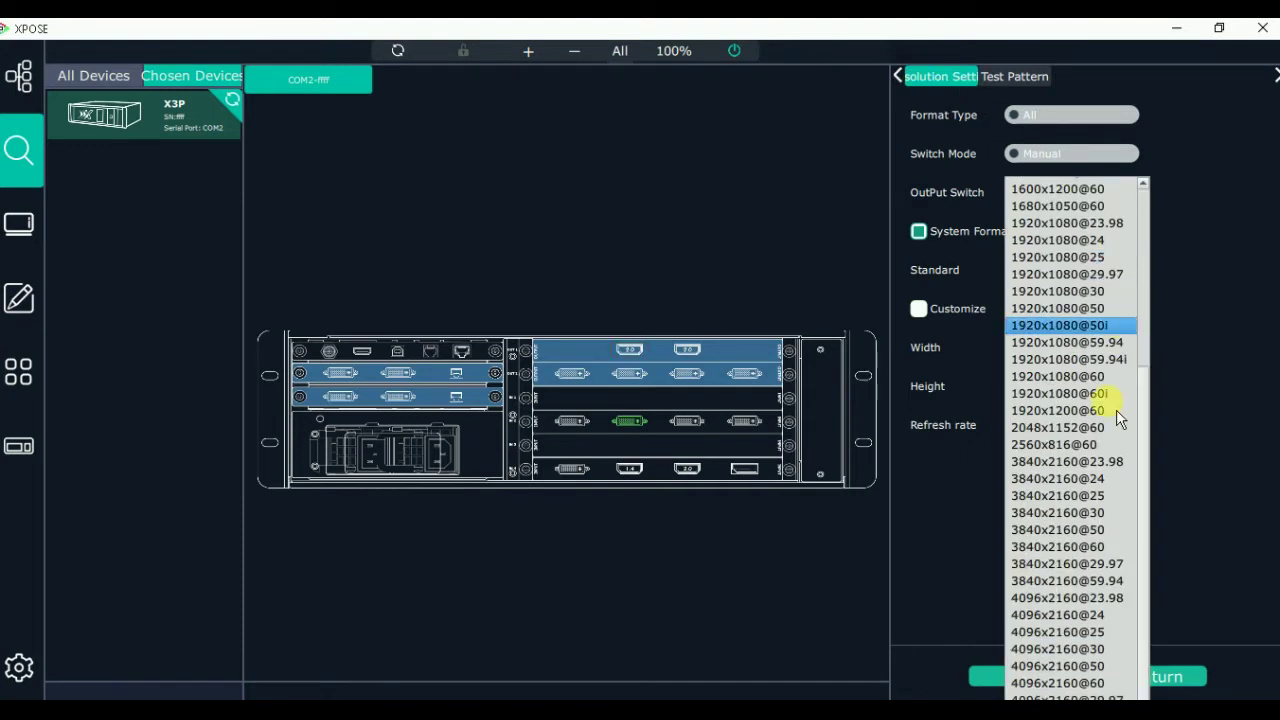
click(1112, 520)
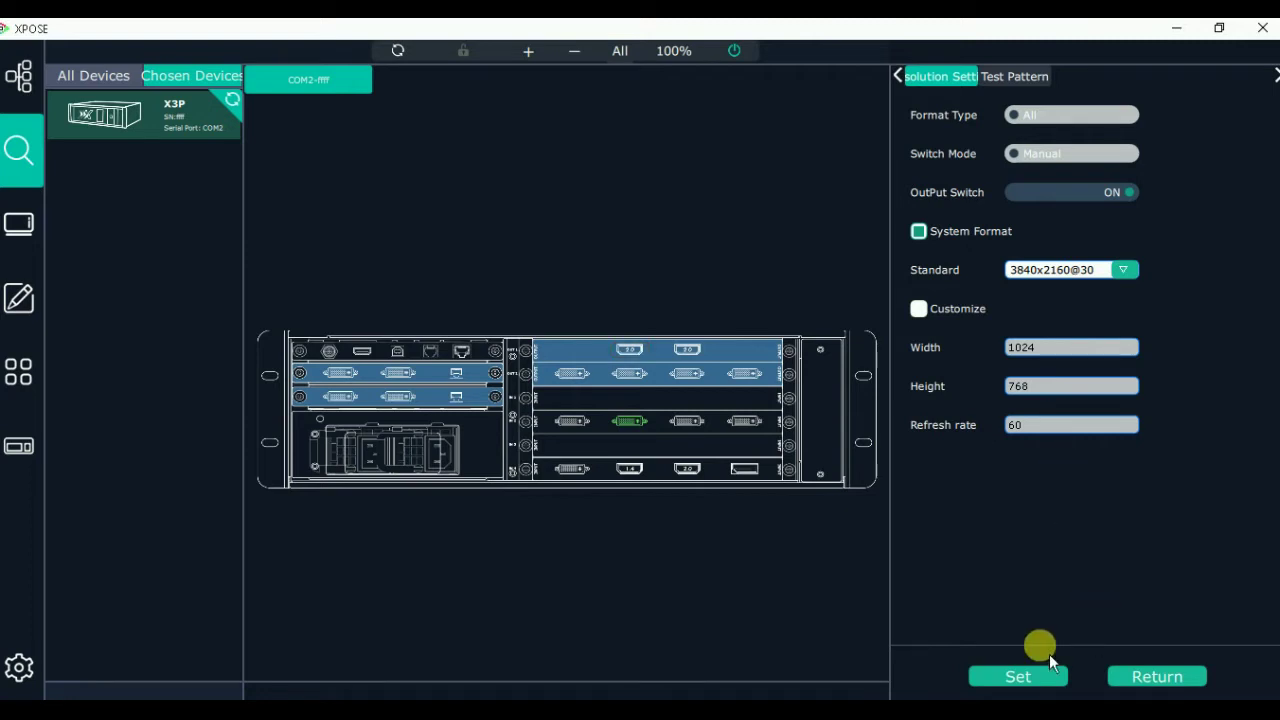
click(1033, 683)
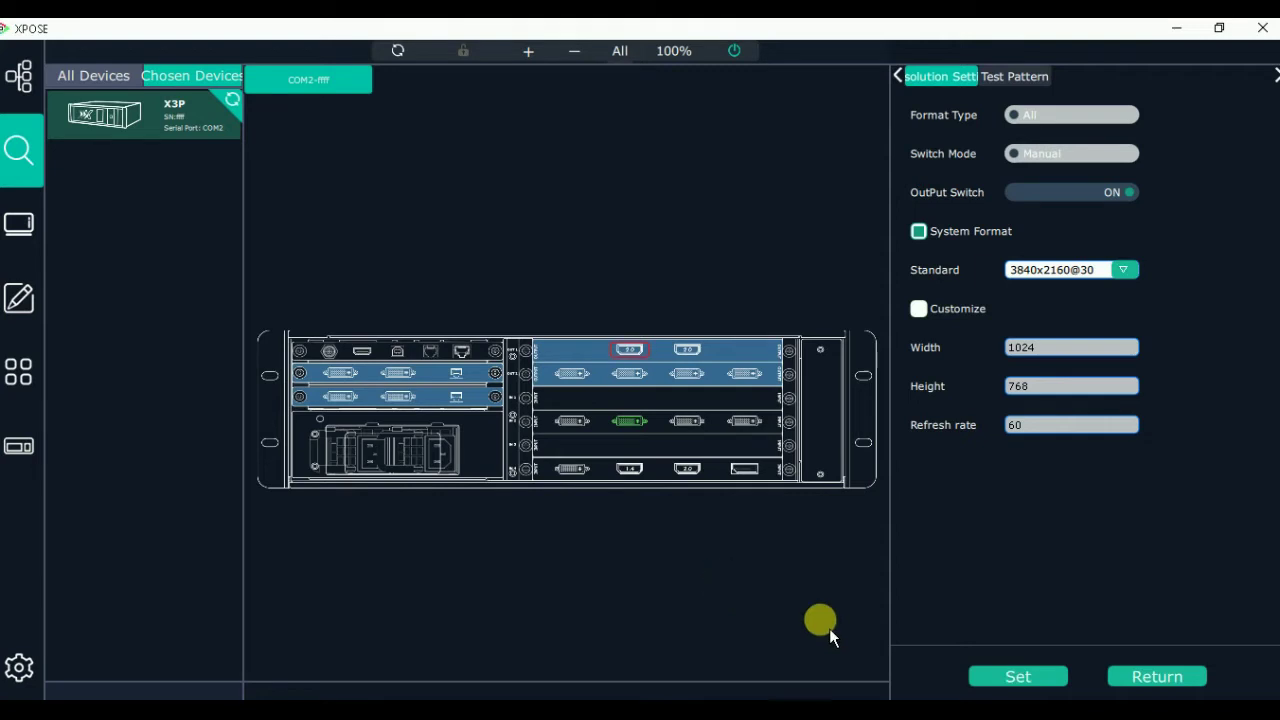
click(1132, 677)
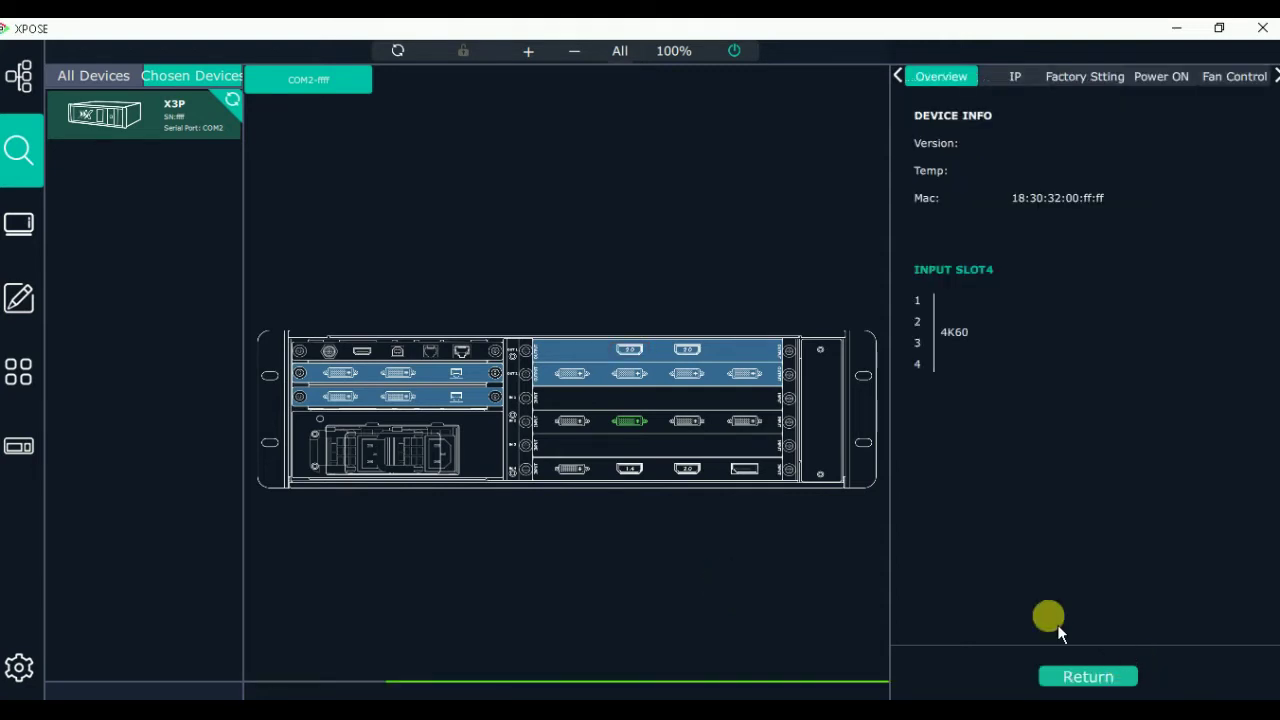
click(1097, 686)
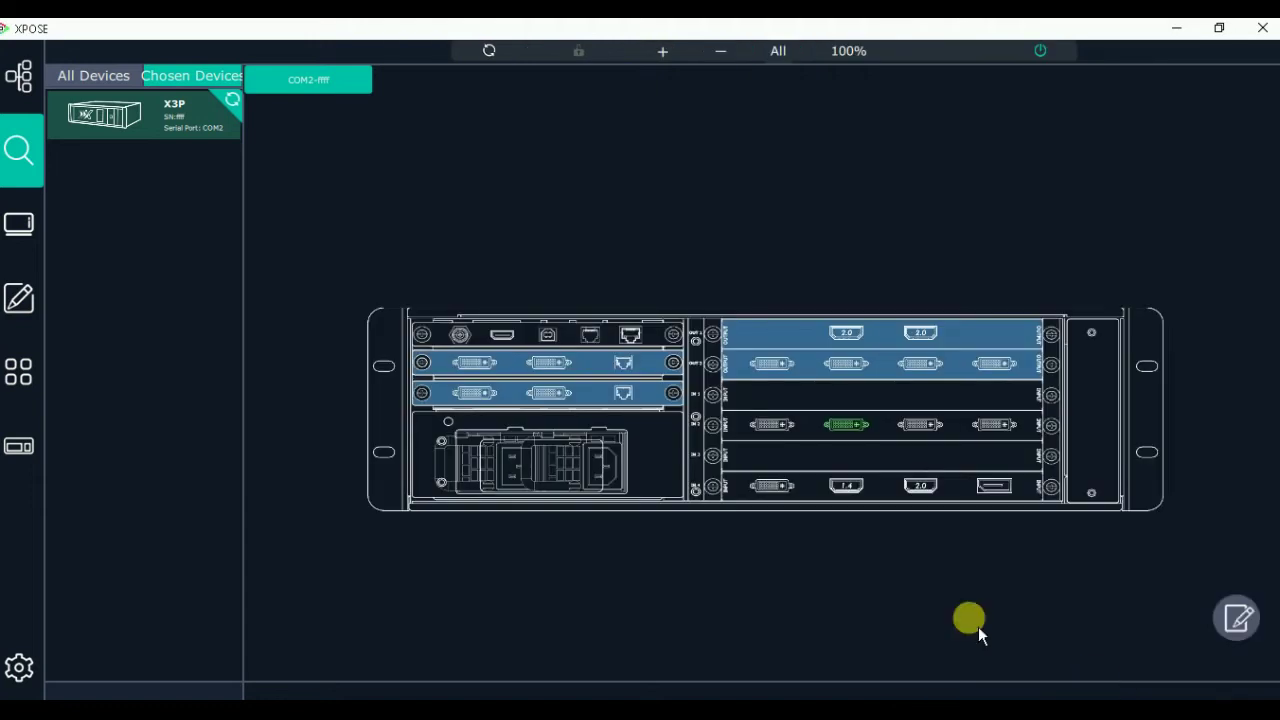
Step: Set the bottom card's 4K input to Input type1 HDMI 2.0, then view its EDID settings
click(936, 499)
click(1236, 617)
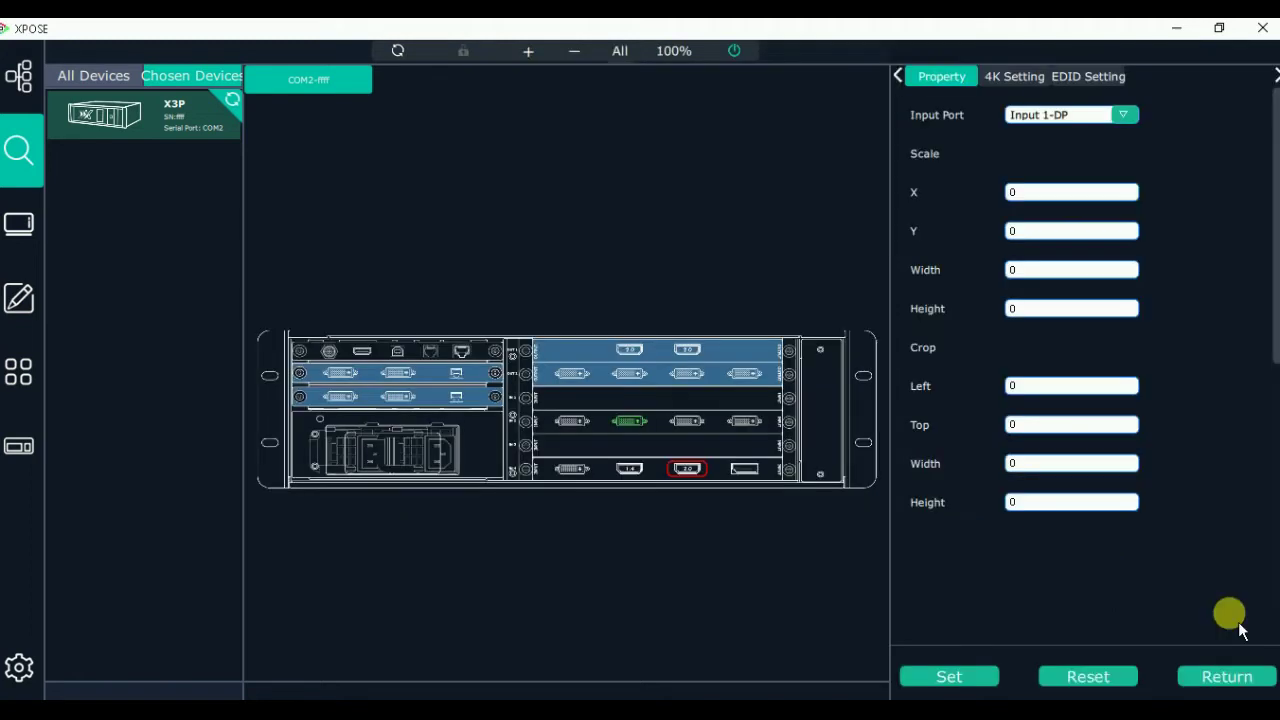
click(1040, 90)
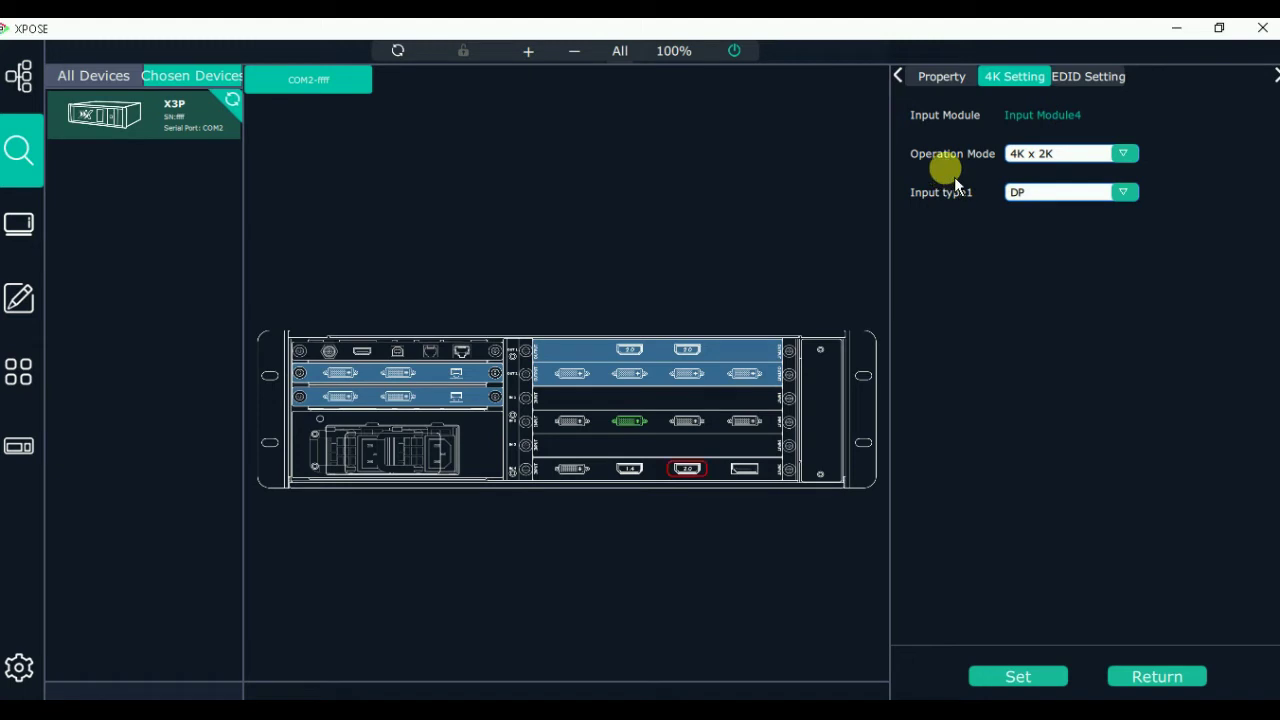
click(1136, 196)
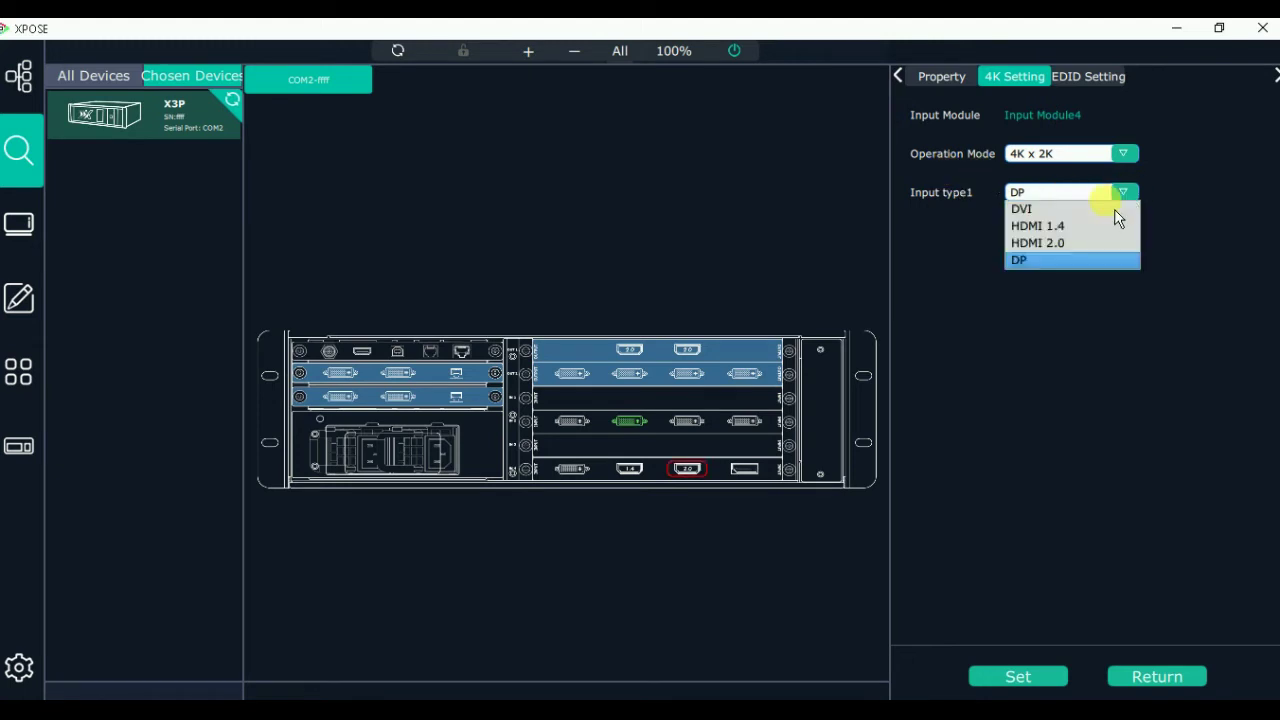
click(1067, 250)
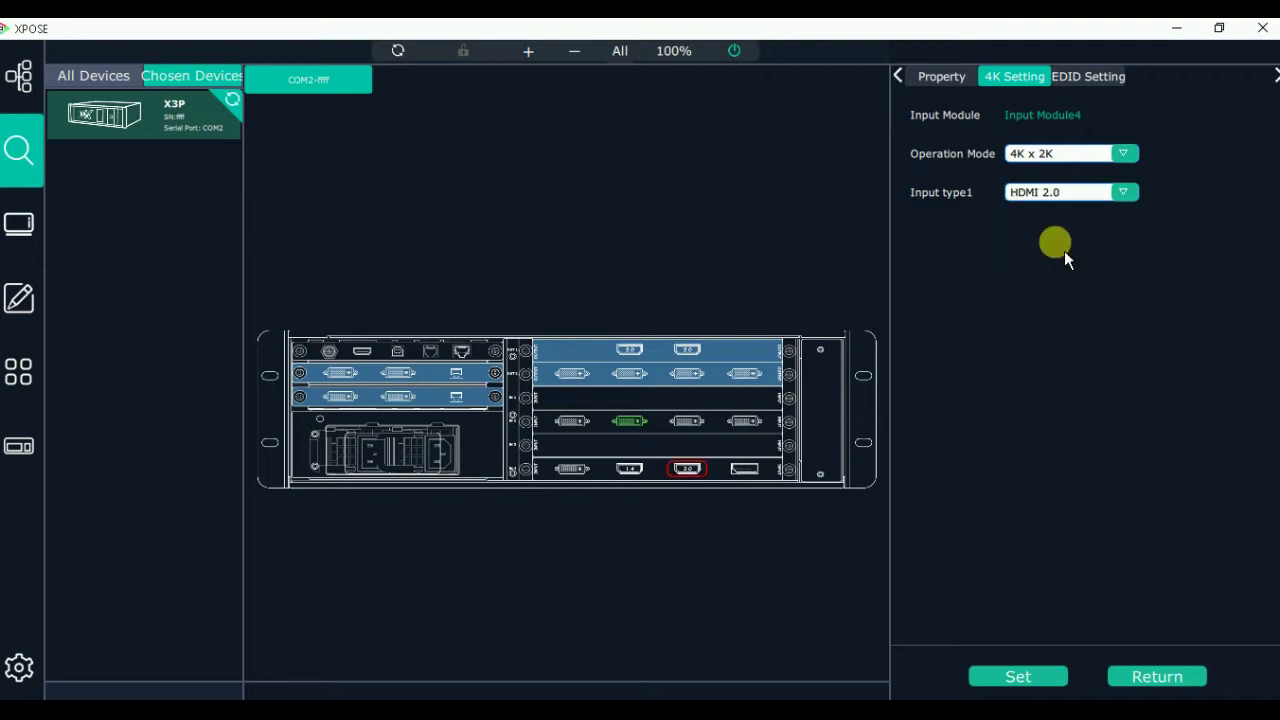
click(1043, 680)
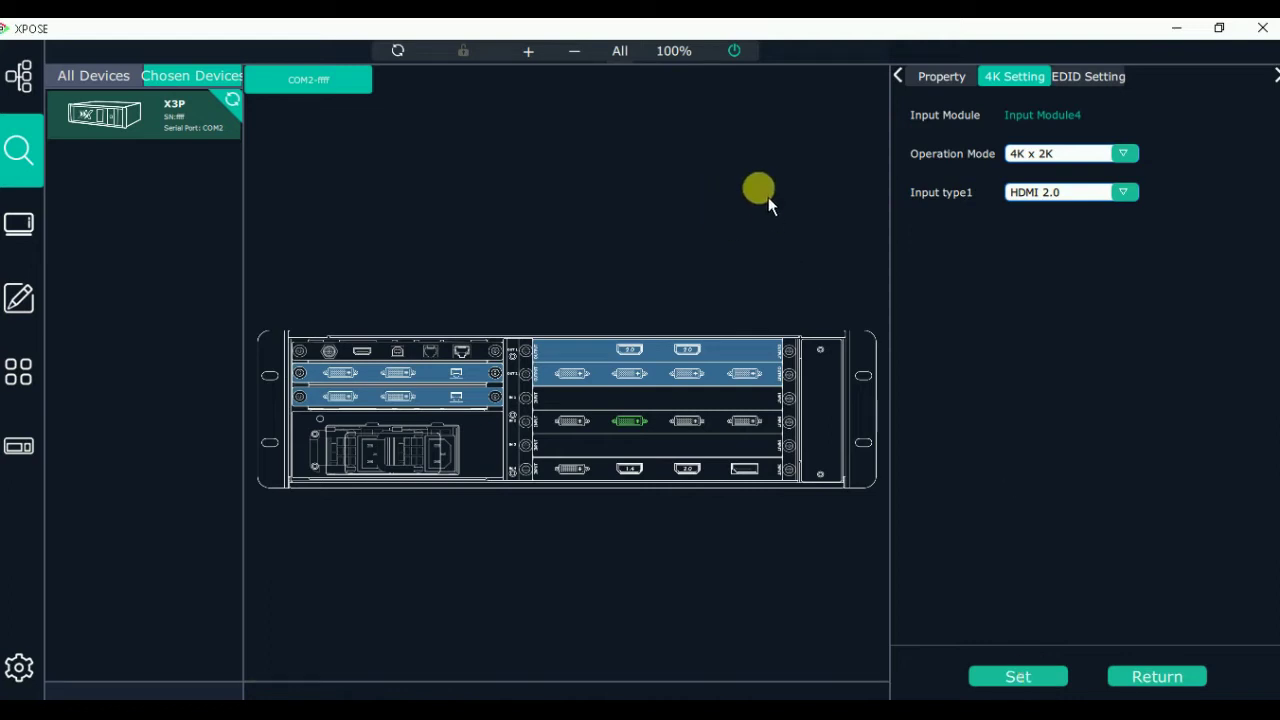
click(1093, 94)
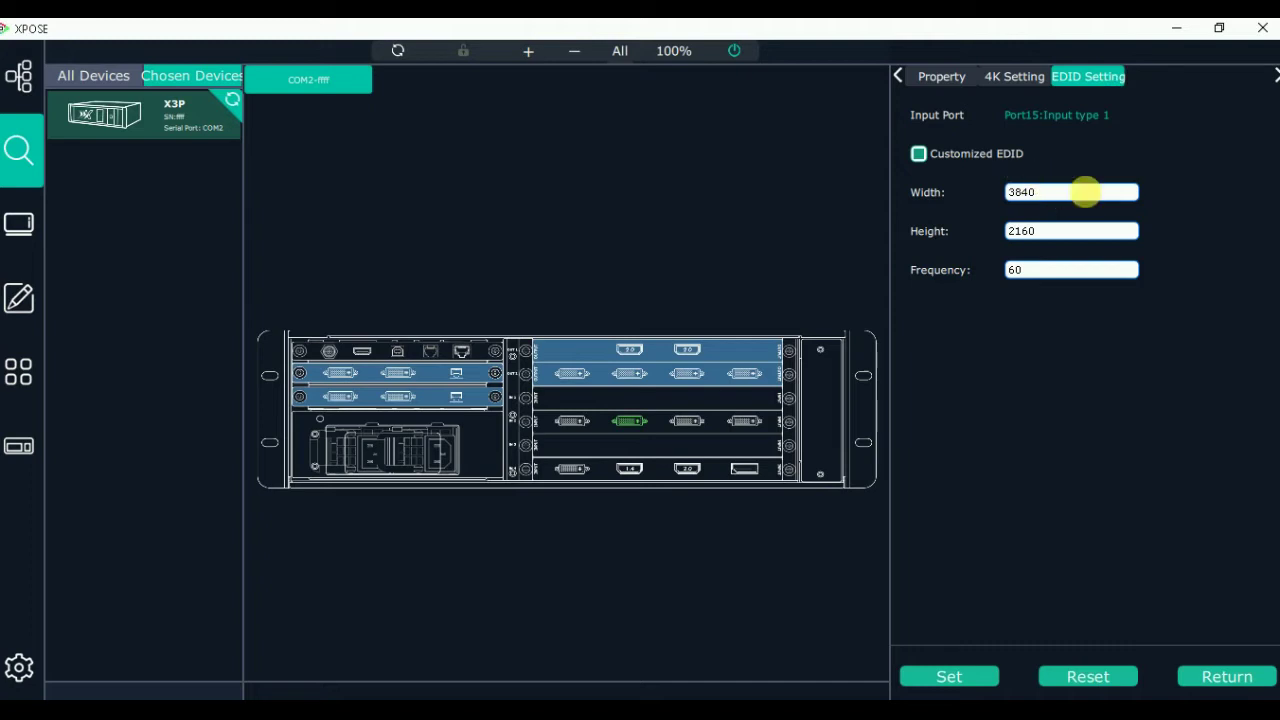
Step: Select the Digital Television RGB HDMI2.0 display in the Intel graphics control panel
click(432, 698)
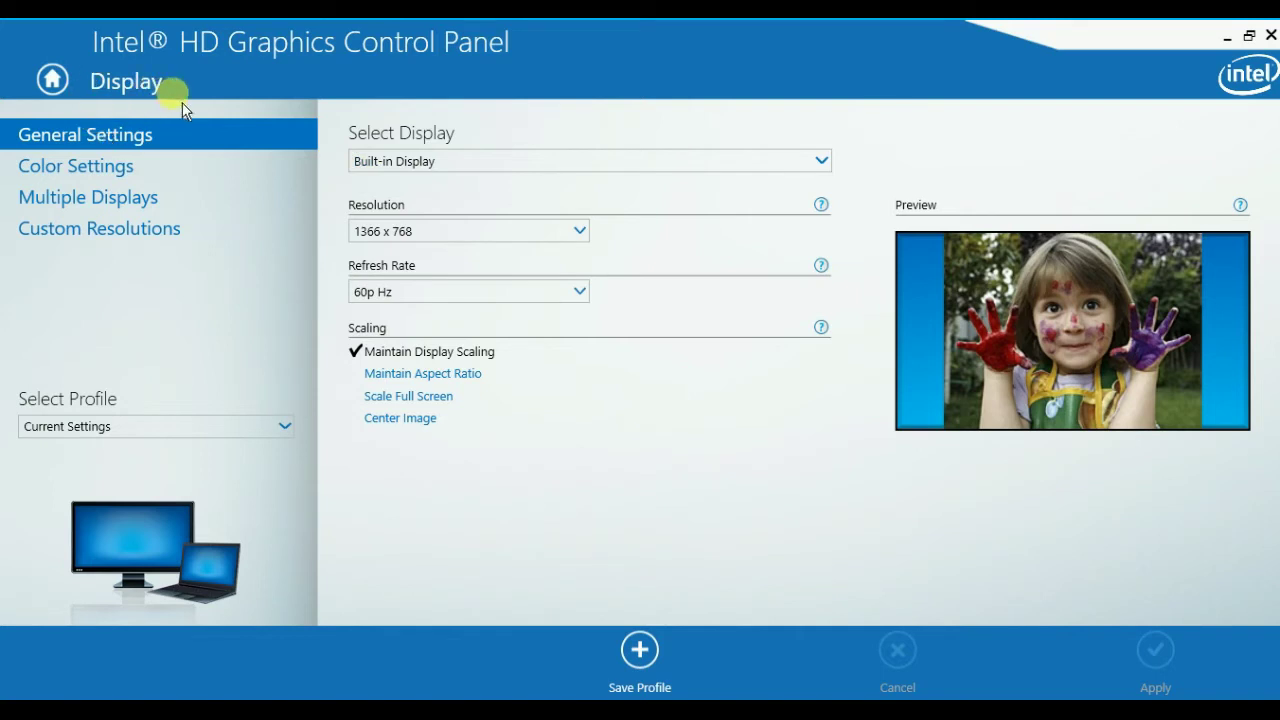
click(569, 166)
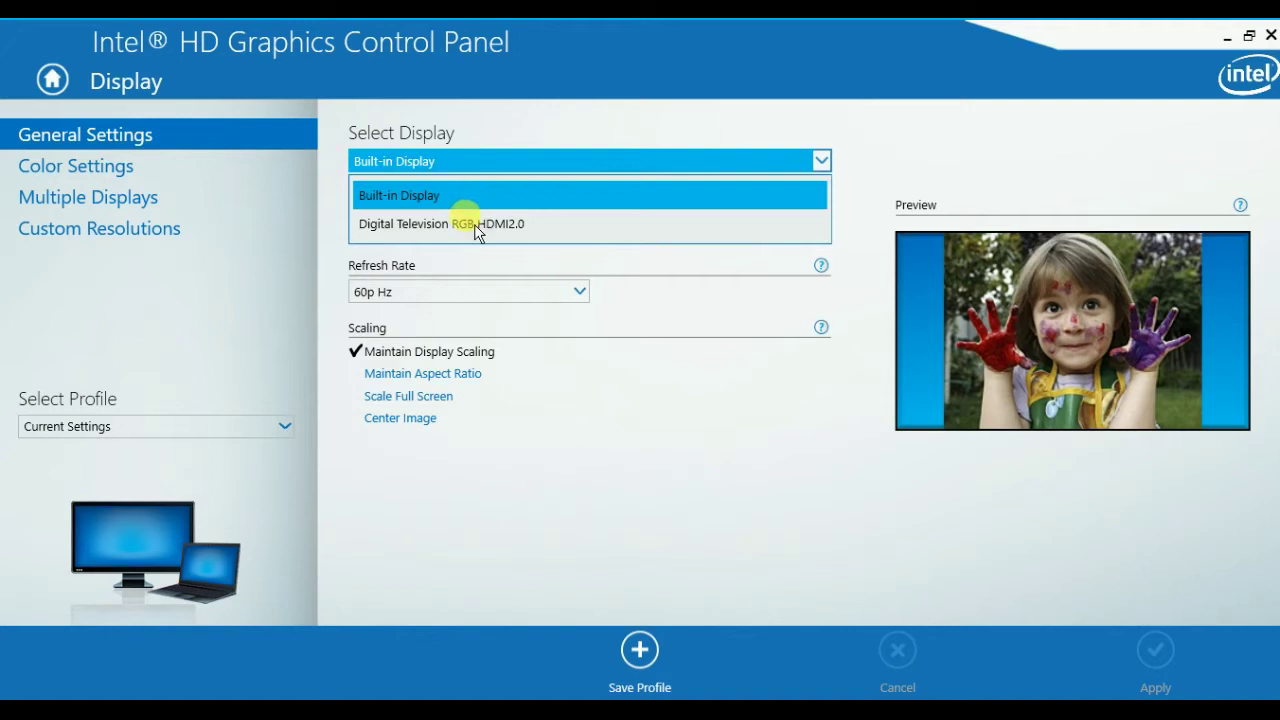
click(481, 229)
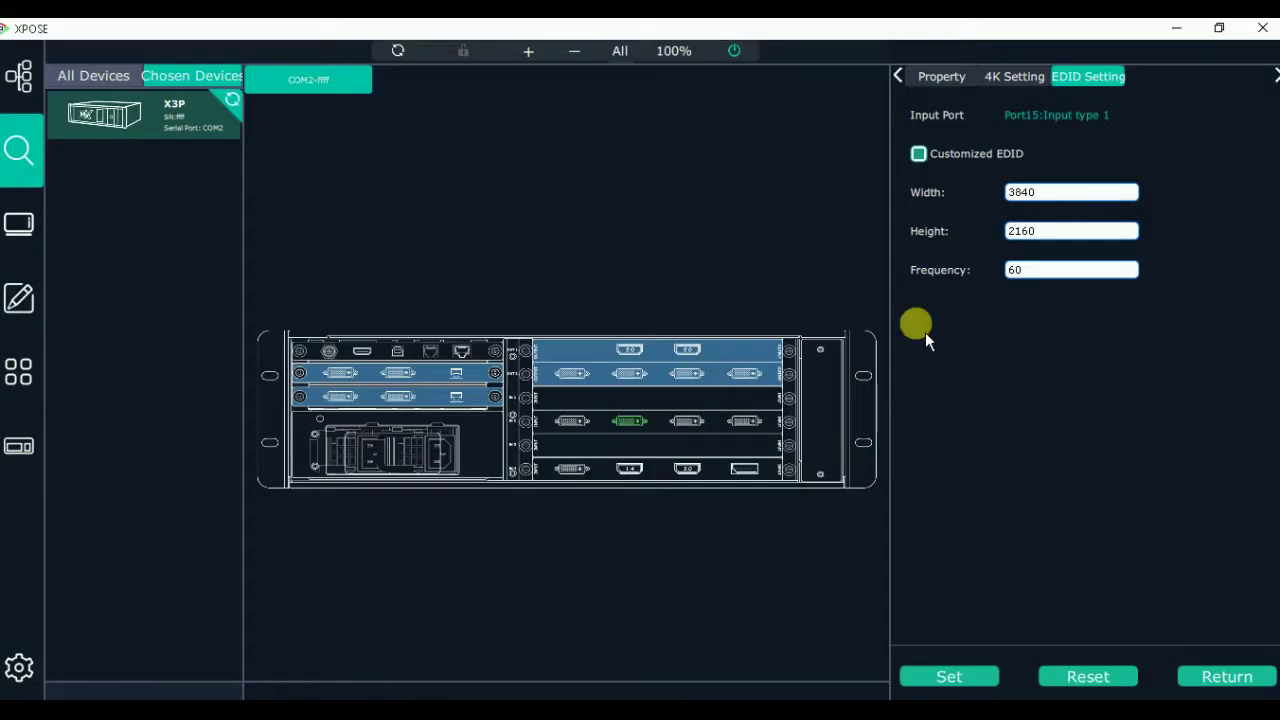
Step: Apply Port15 EDID values width 2550, height 1920, frequency 30
click(1065, 202)
double_click(1065, 202)
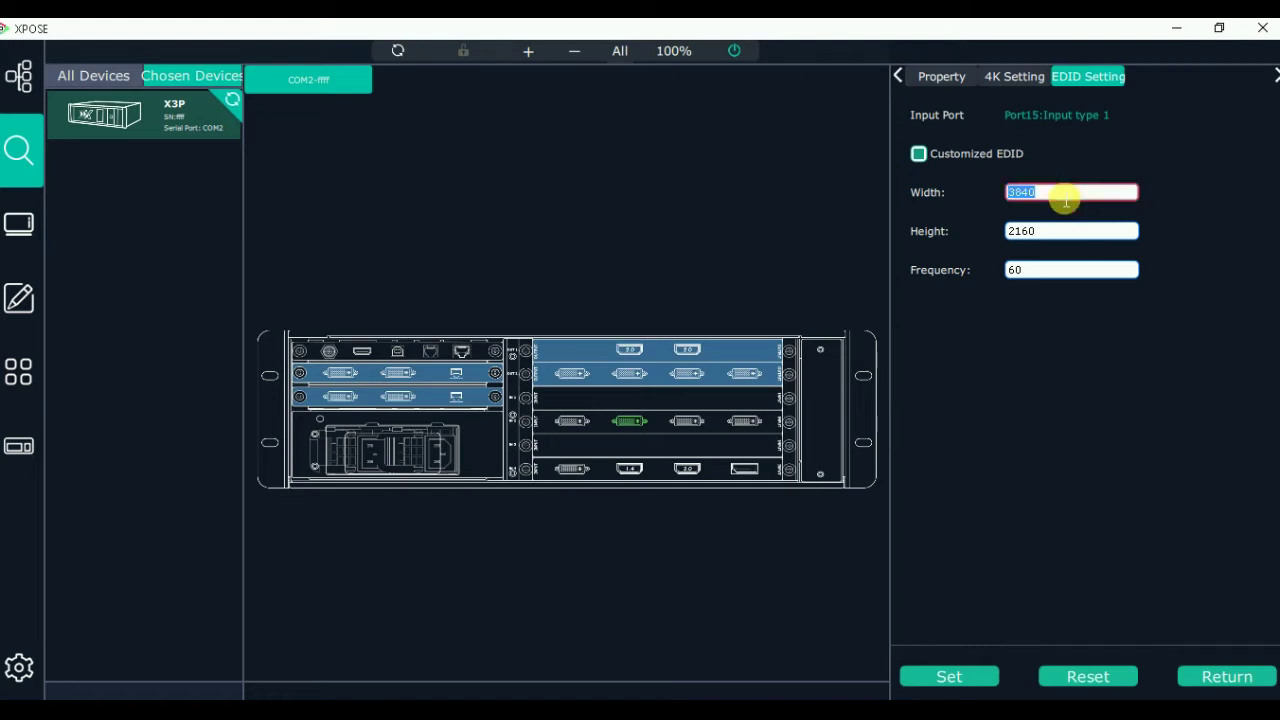
text(2550)
click(1070, 232)
double_click(1070, 232)
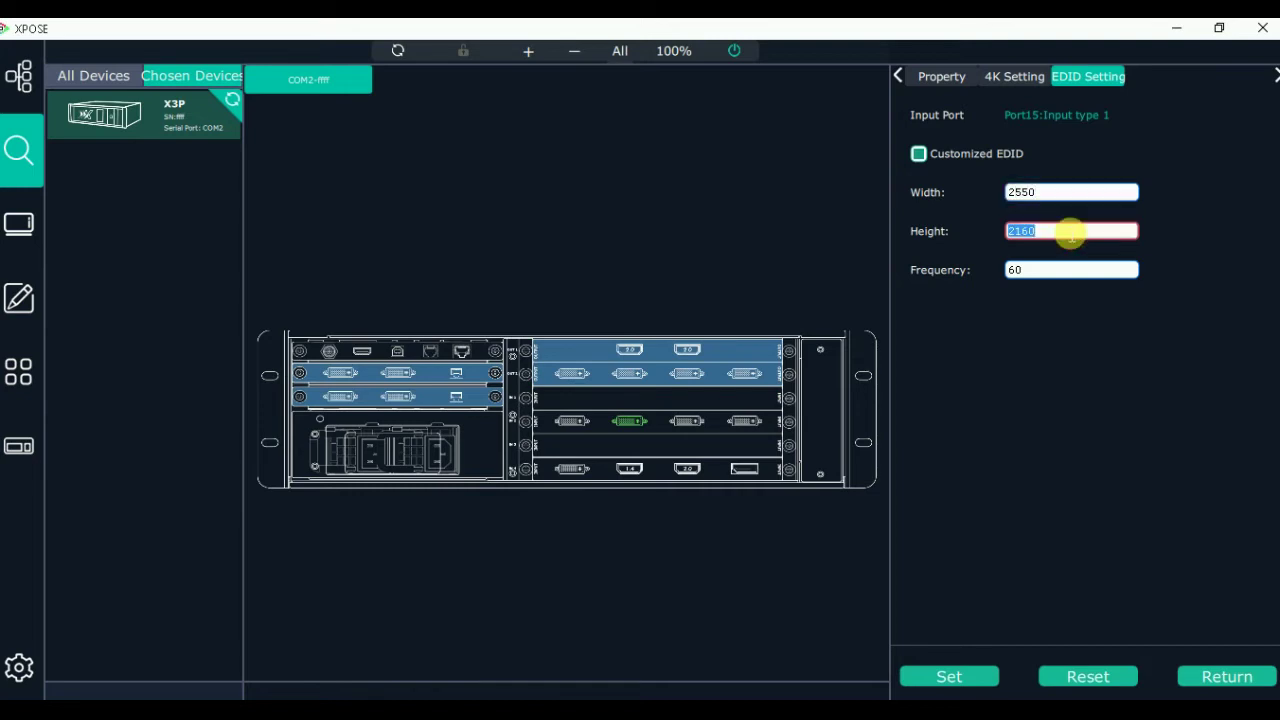
text(1920)
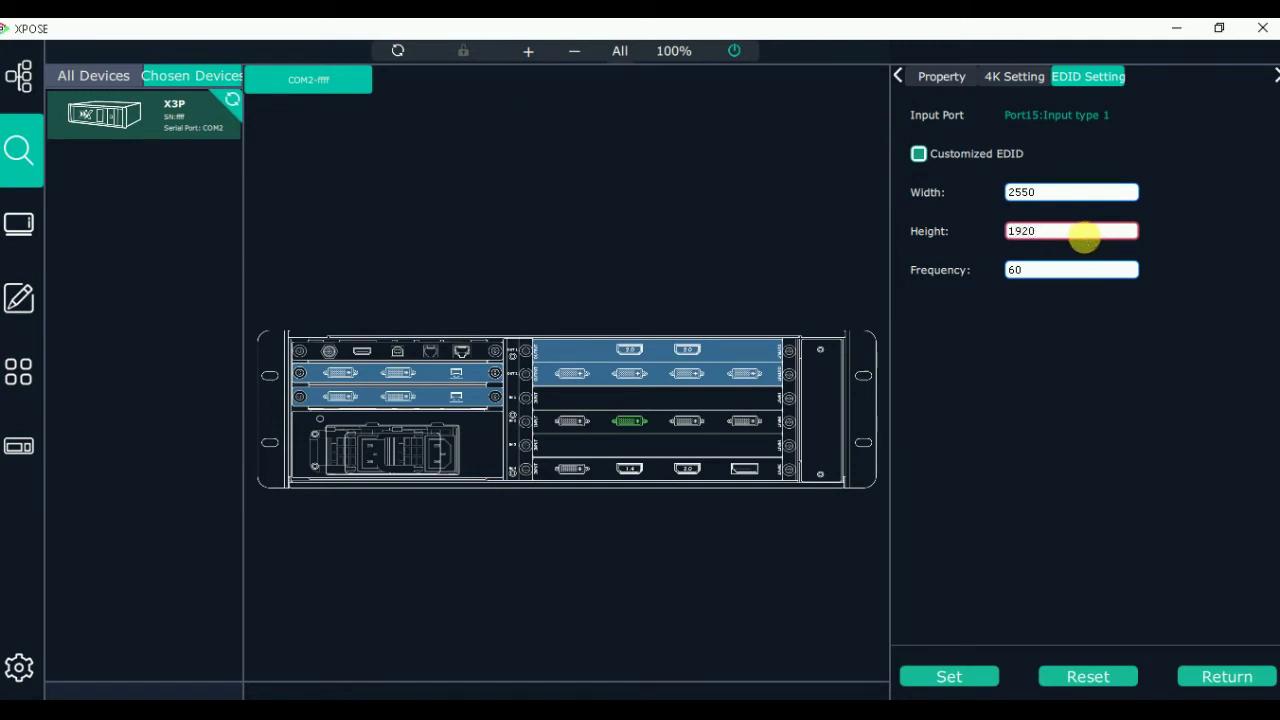
double_click(1032, 281)
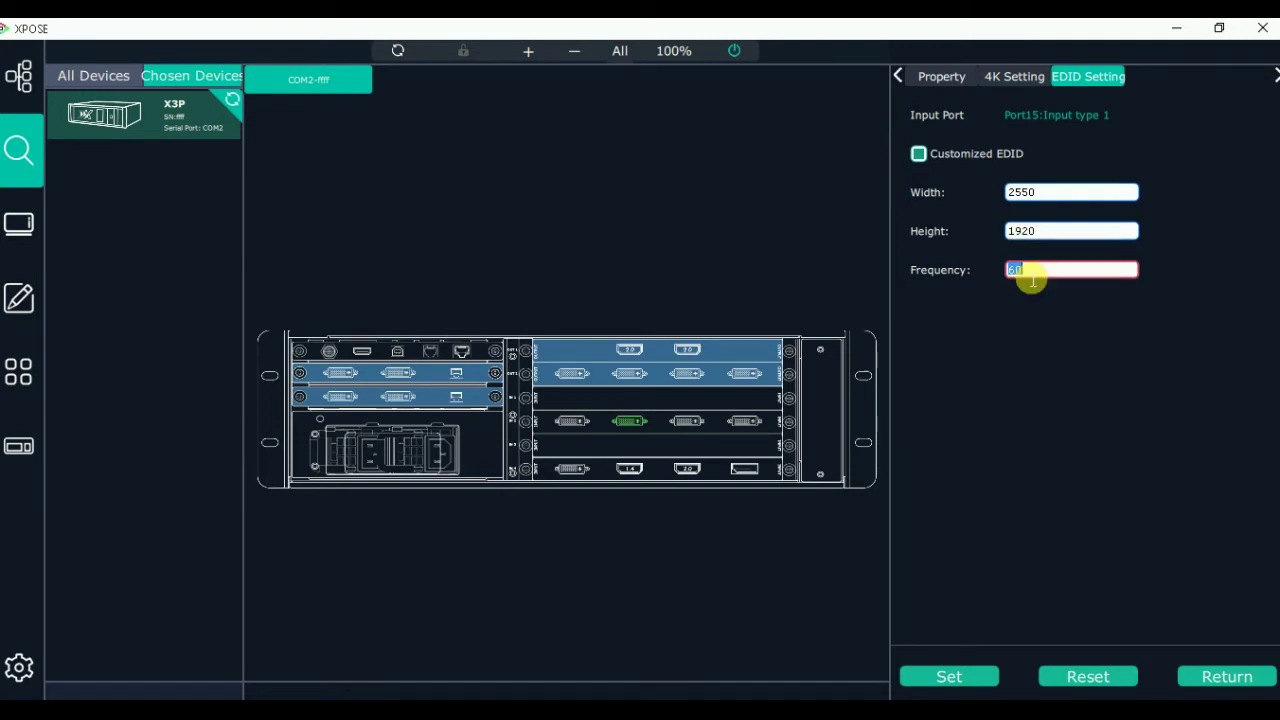
text(30)
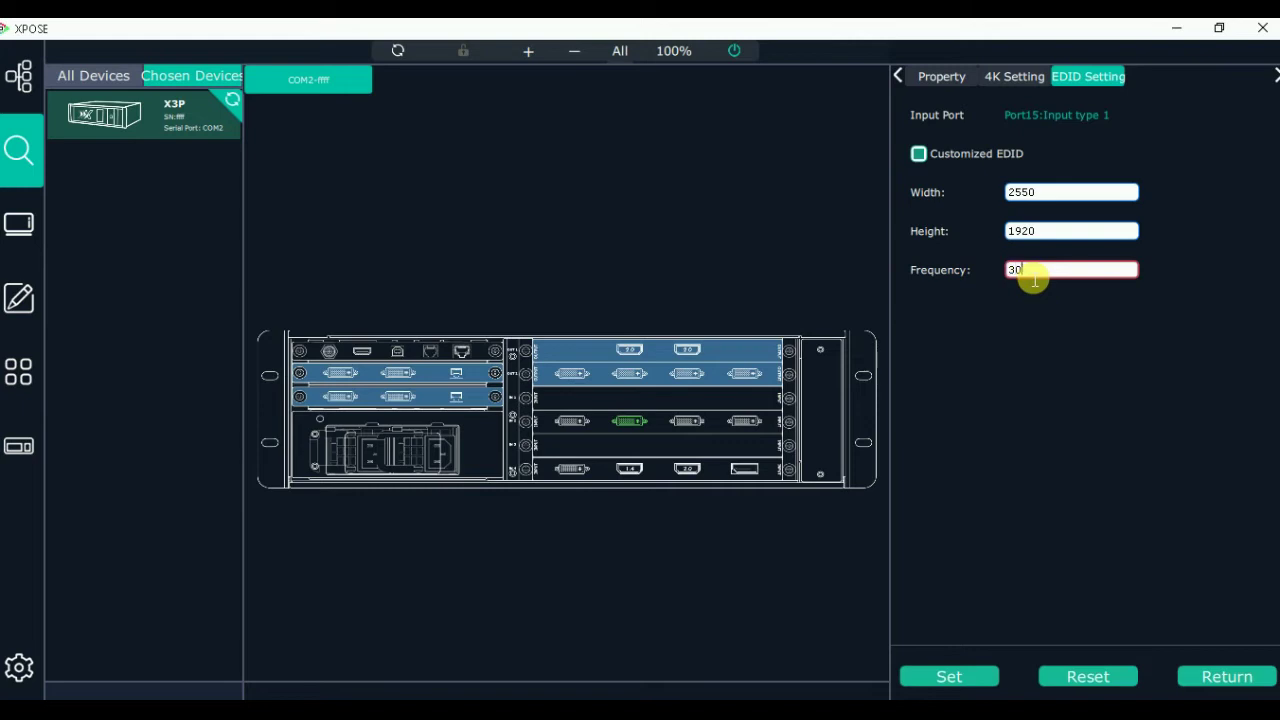
click(952, 677)
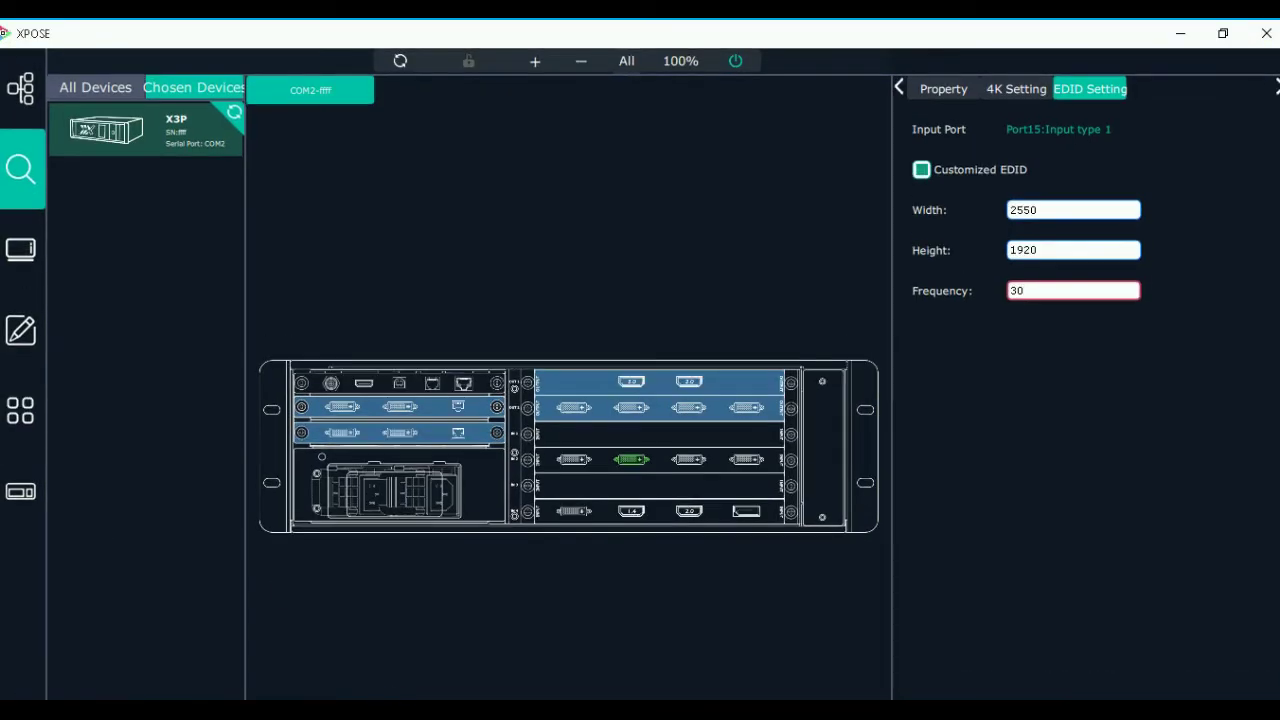
mouse_move(394, 698)
click(385, 635)
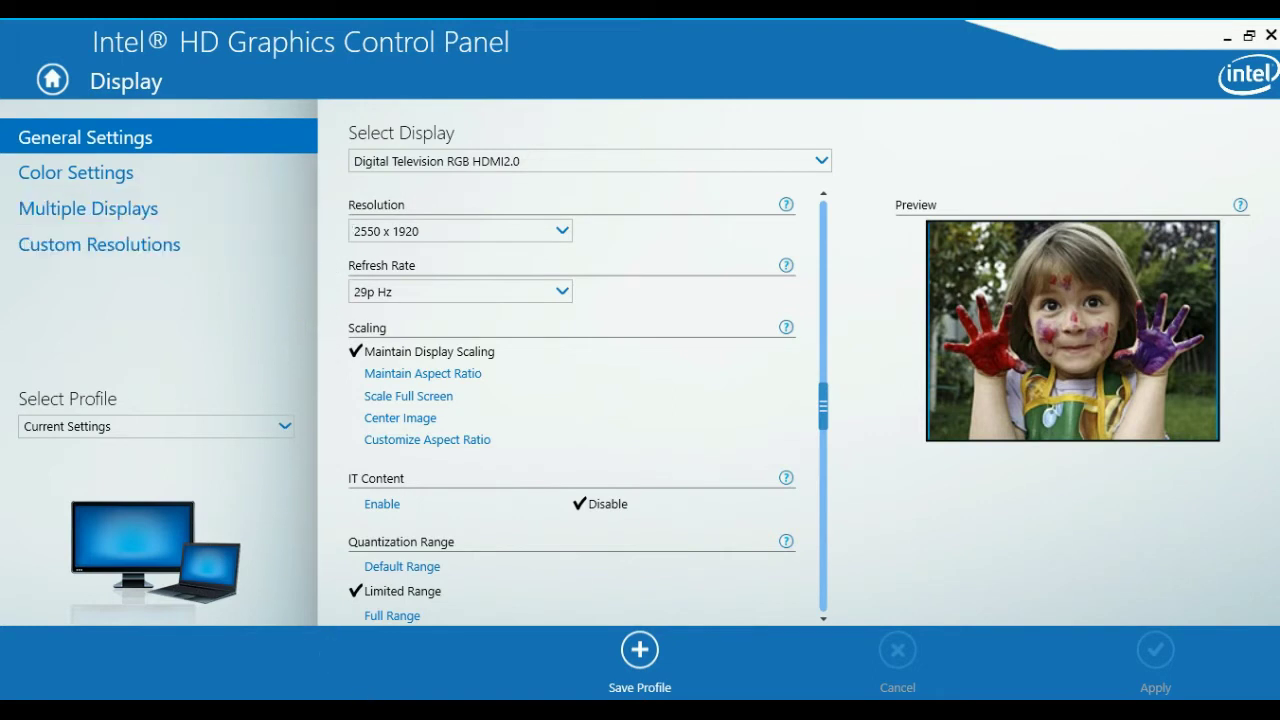
click(336, 545)
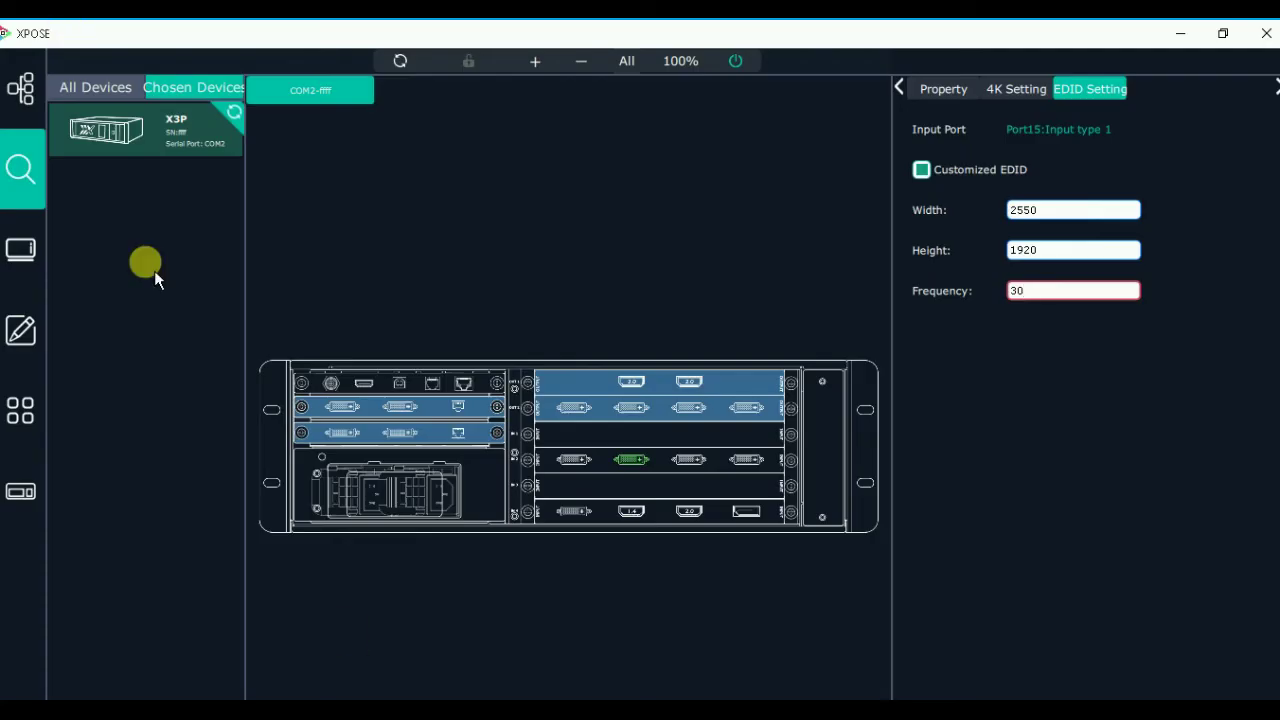
Step: Switch back to XPOSE and open the Display System page
key(alt+Tab)
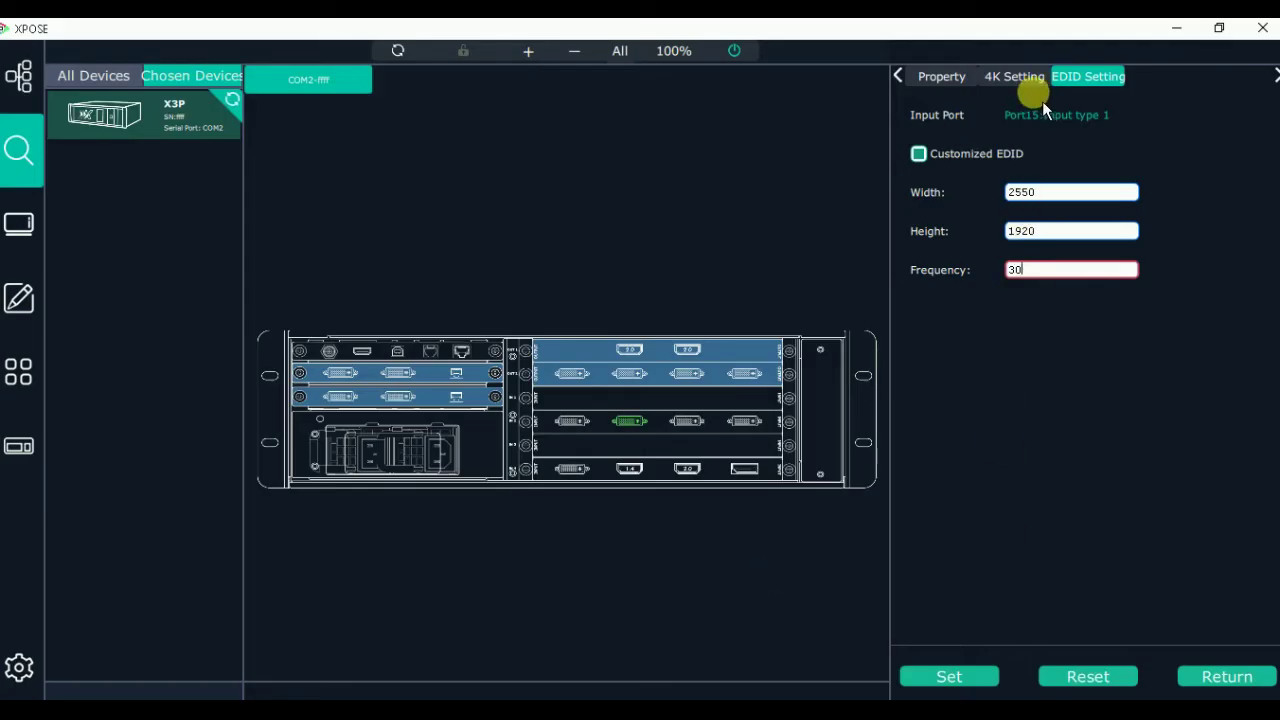
click(30, 237)
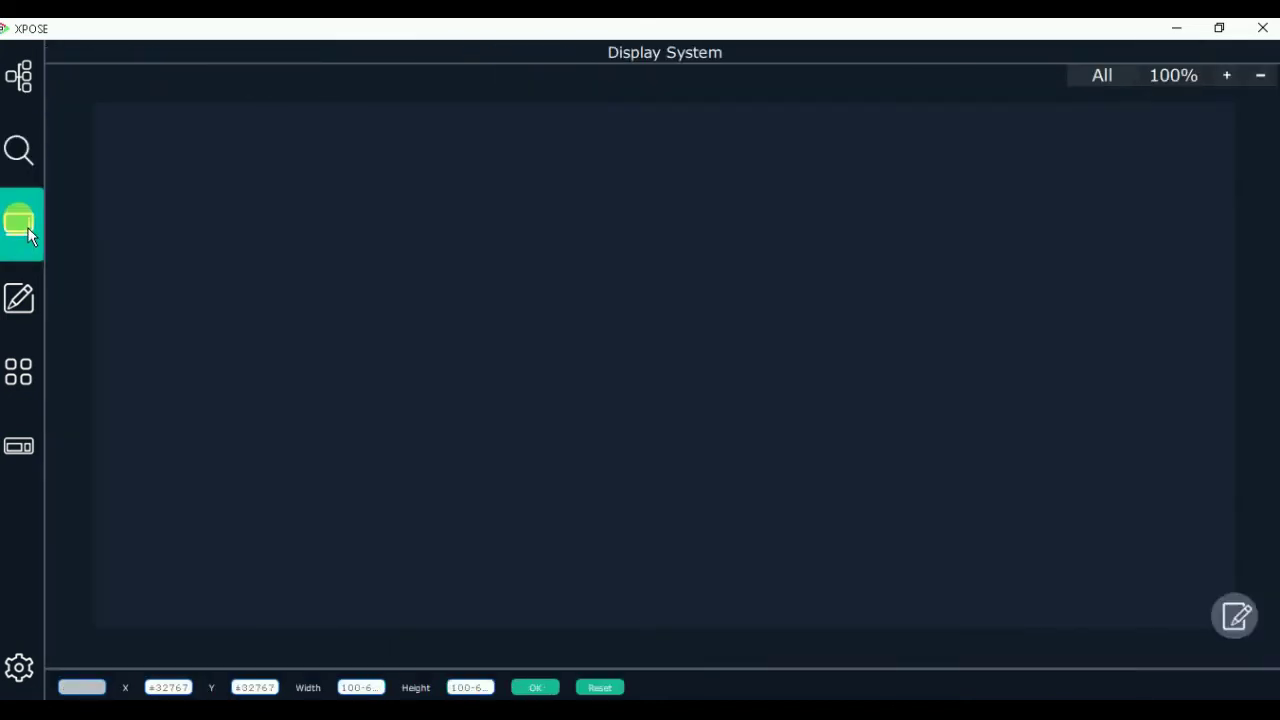
Step: Place a 1 x 1 HDMI2.0 3840x2160 screen, Monitor 1, at 0,0 on the canvas
click(1236, 616)
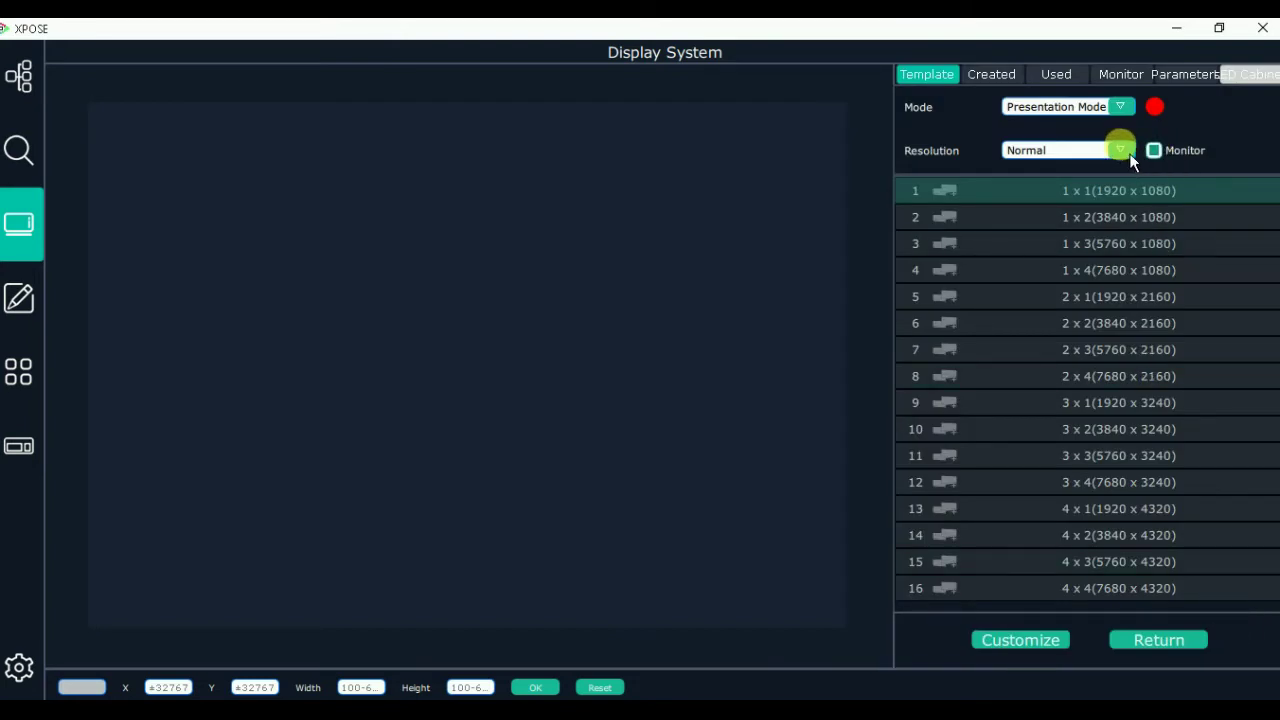
click(1122, 150)
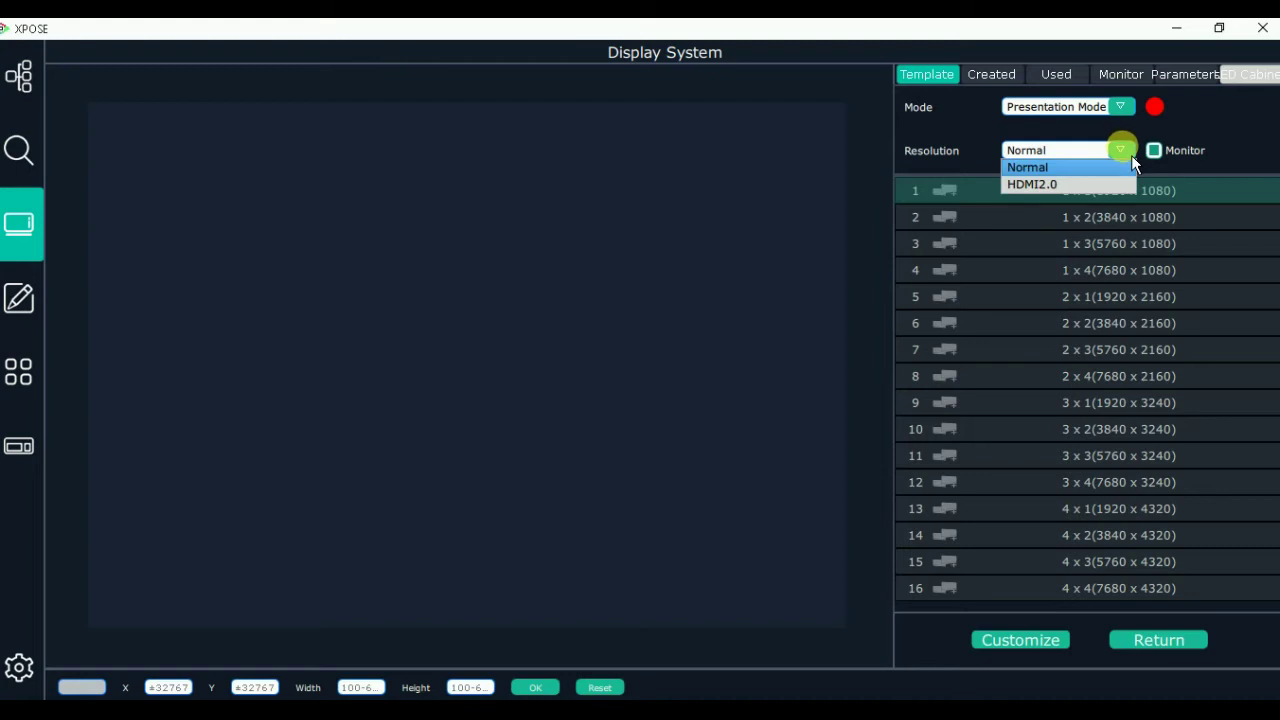
click(1070, 185)
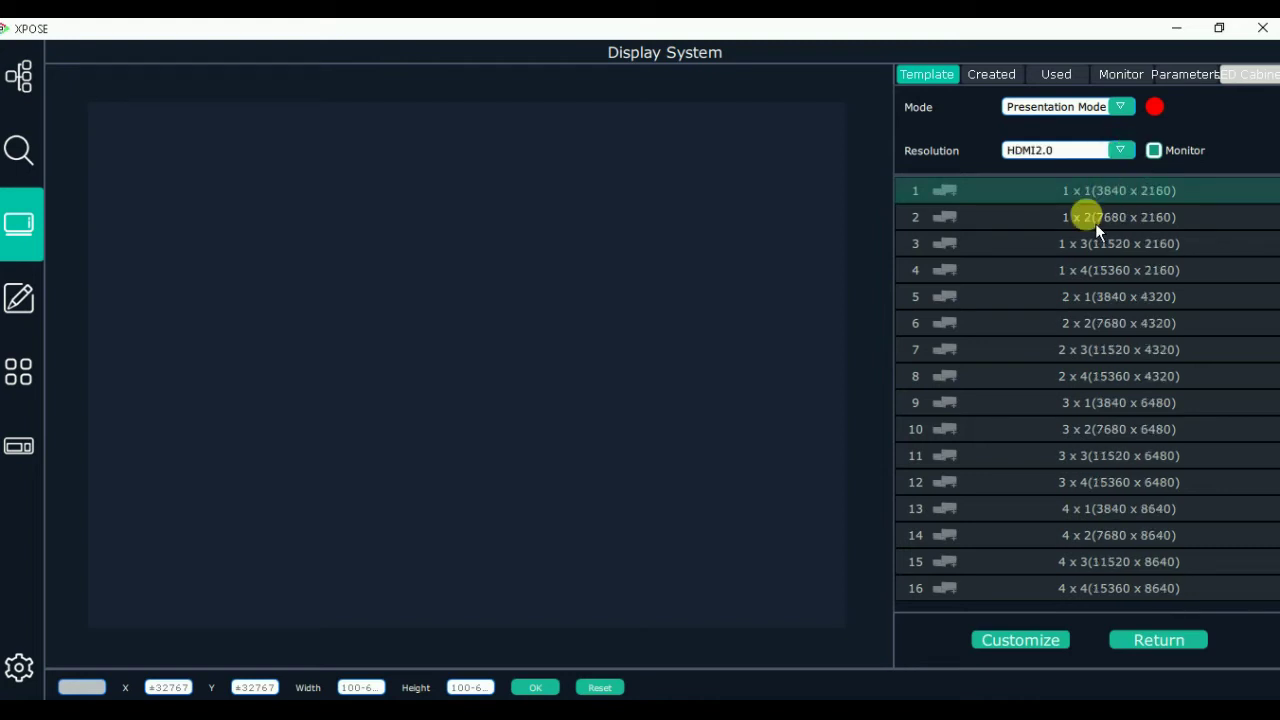
drag(1089, 196, 279, 232)
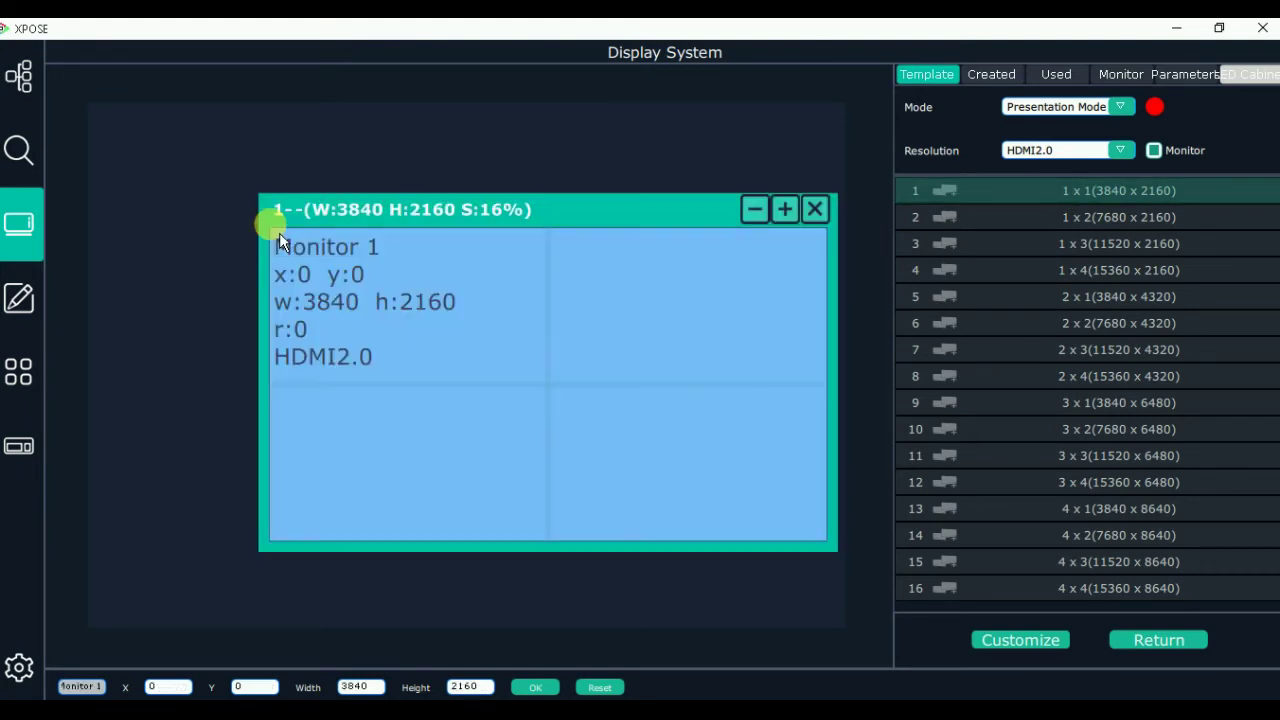
drag(456, 221, 385, 218)
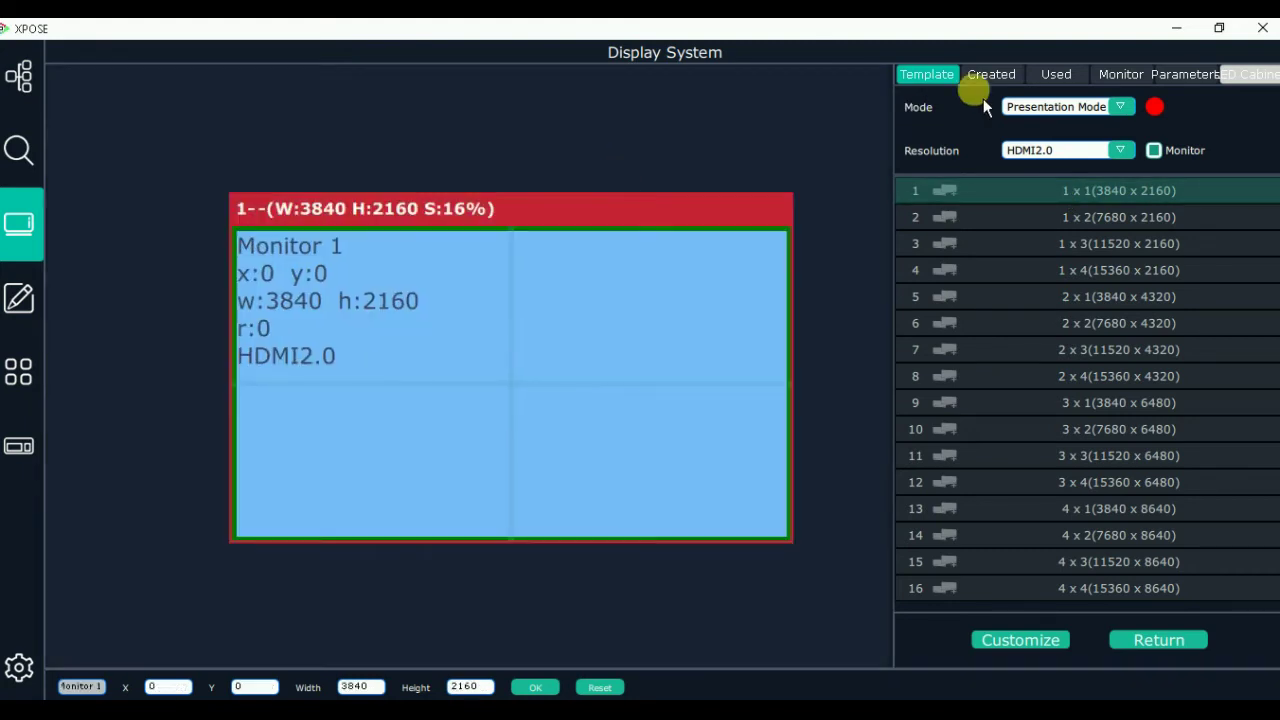
Step: Clear the screen of its existing monitors, removing Monitor 1 and Monitor 5
click(1121, 76)
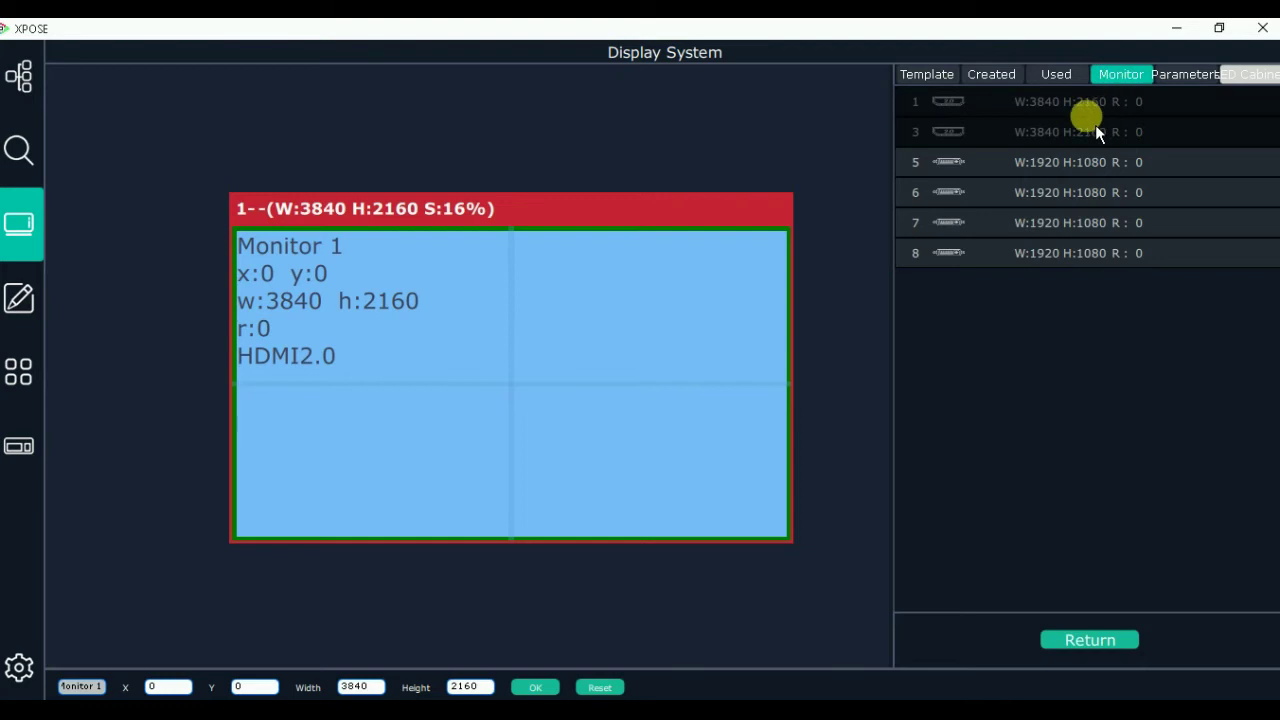
click(554, 262)
click(374, 322)
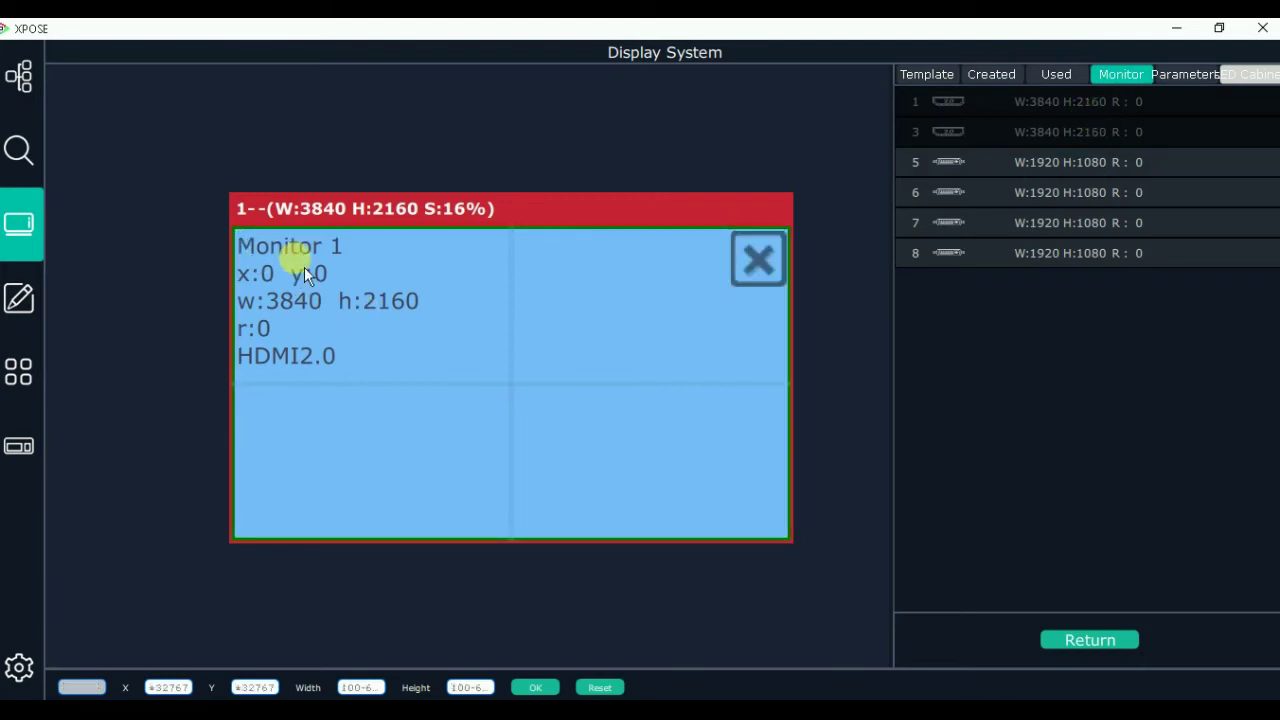
click(773, 261)
drag(1043, 163, 349, 331)
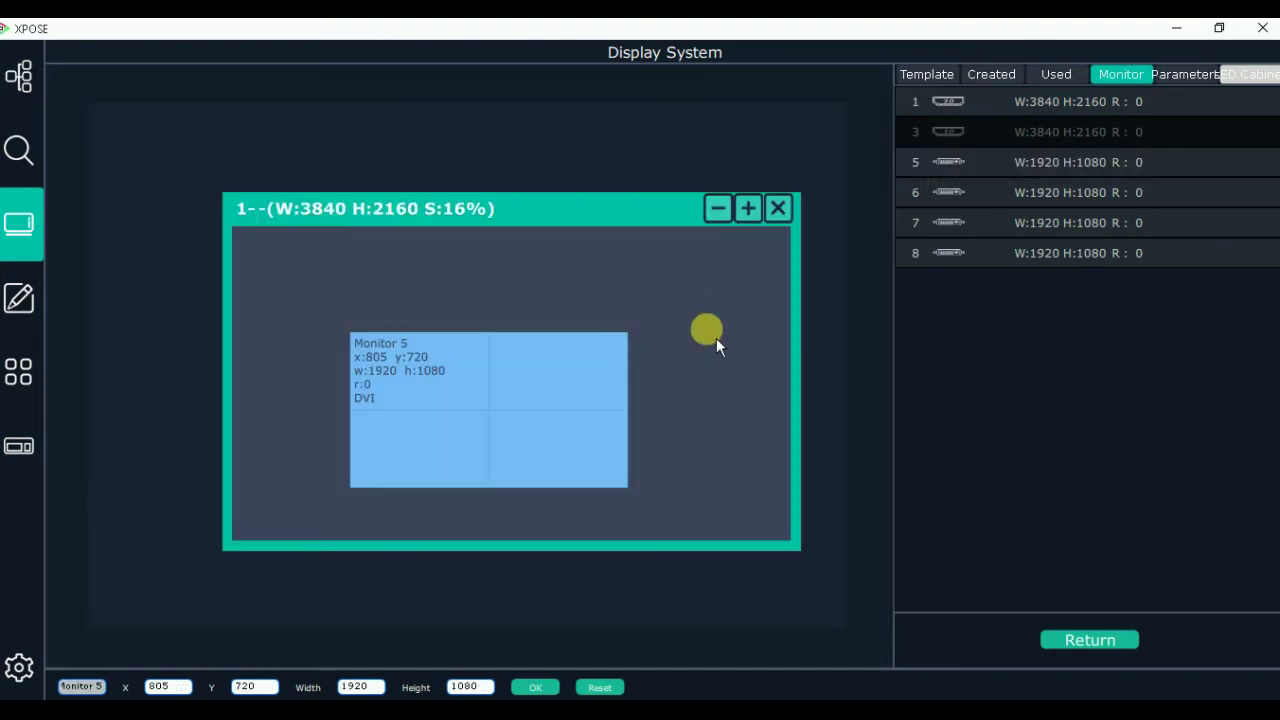
click(610, 348)
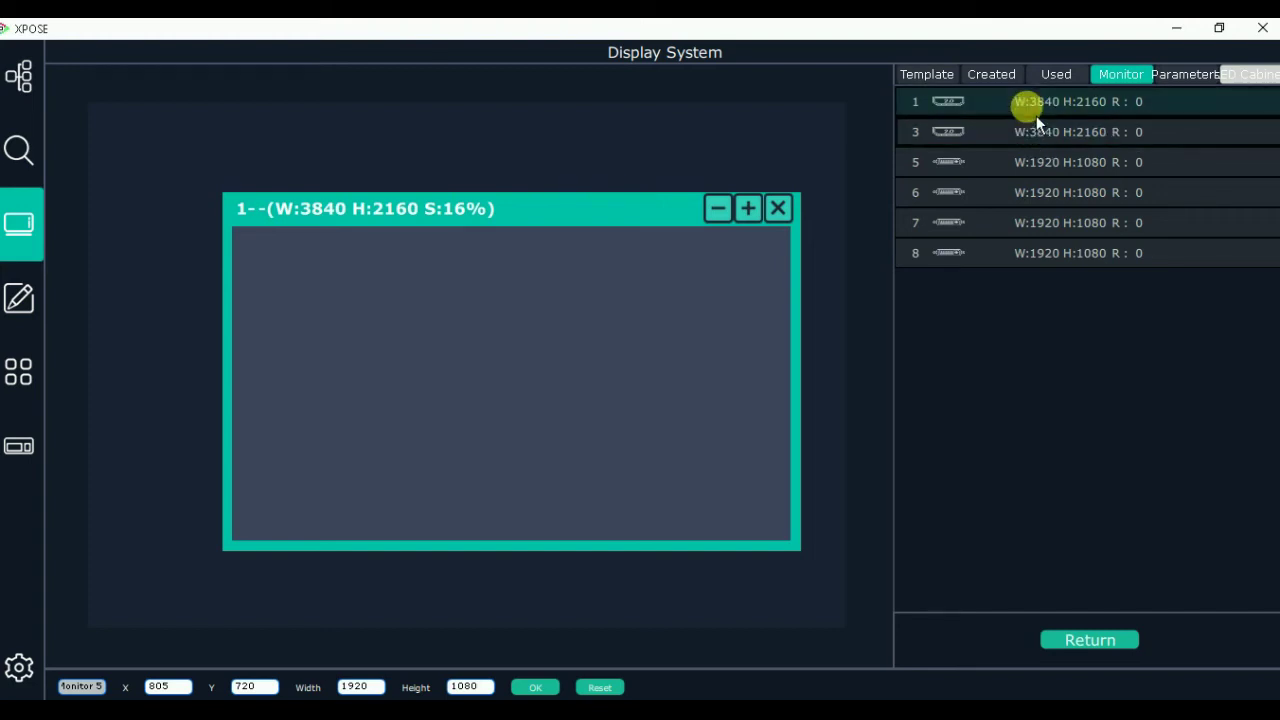
Step: Fit the 3840x2160 HDMI2.0 Monitor 1 into screen 1 at position 0,0
drag(1078, 112, 270, 282)
drag(481, 360, 422, 291)
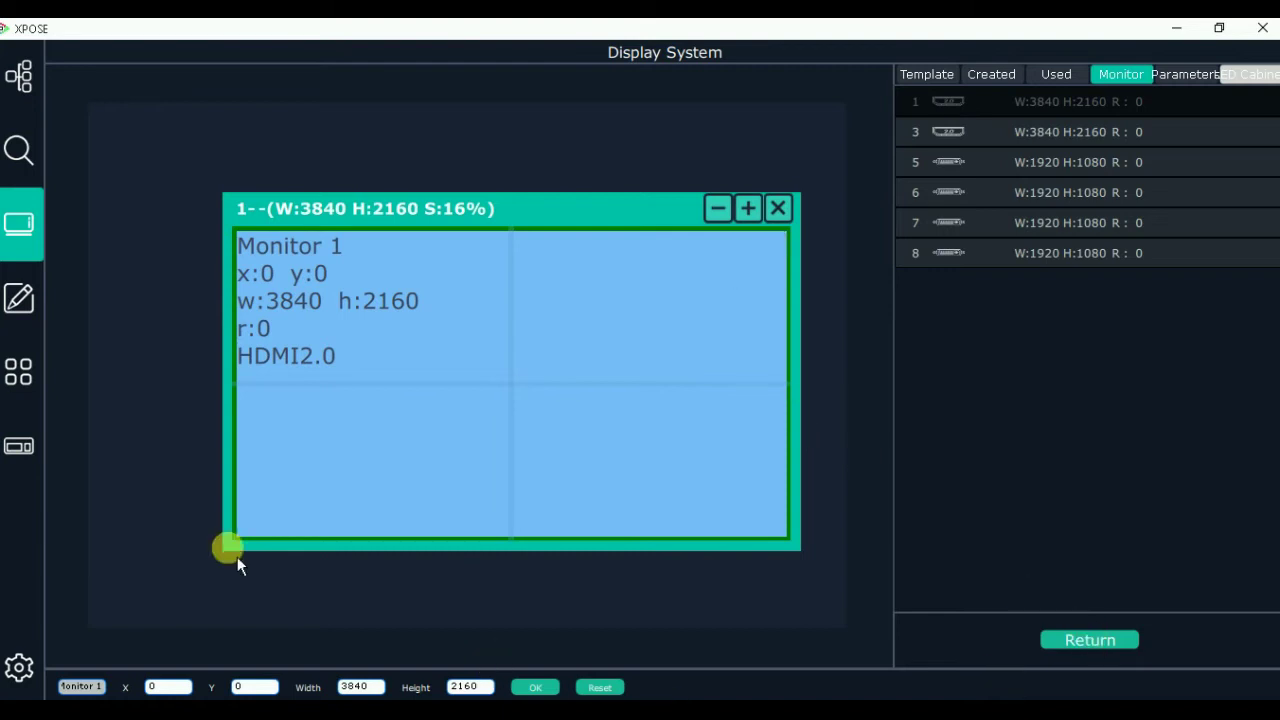
click(30, 310)
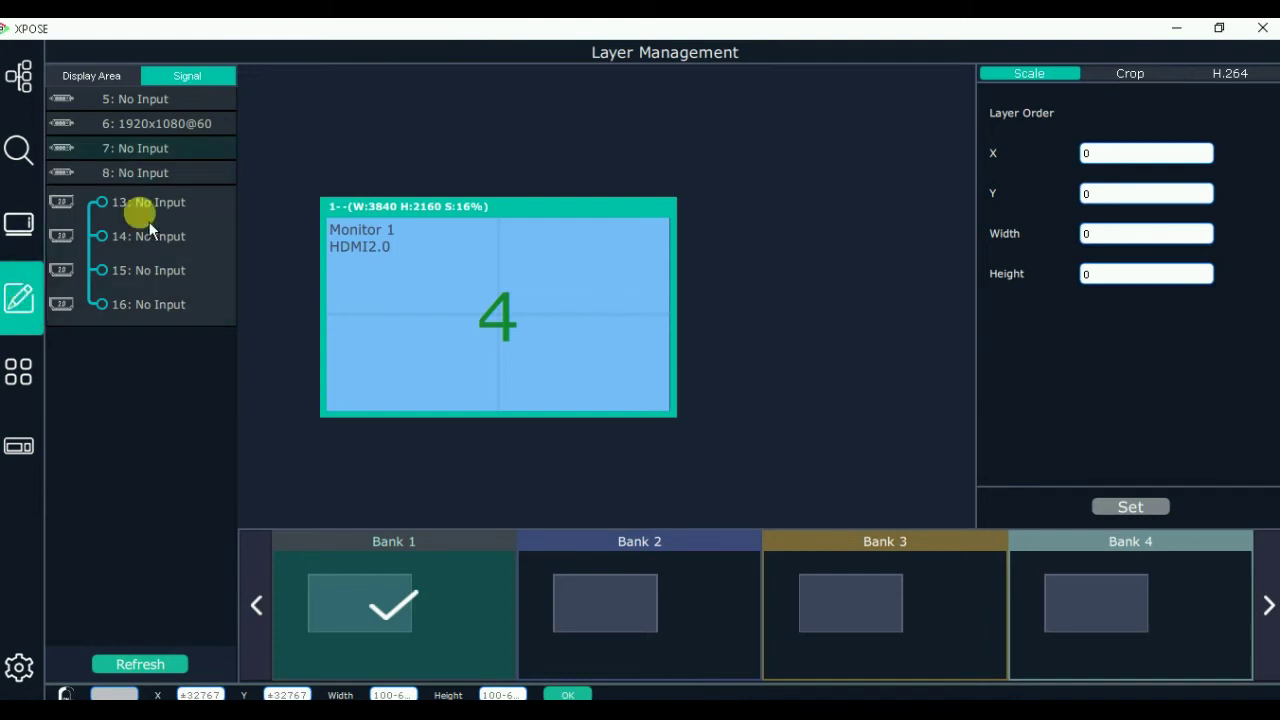
Step: Refresh the inputs and drop signals 13–16 (2550x1920@30) onto Monitor 1 as four layers
click(150, 665)
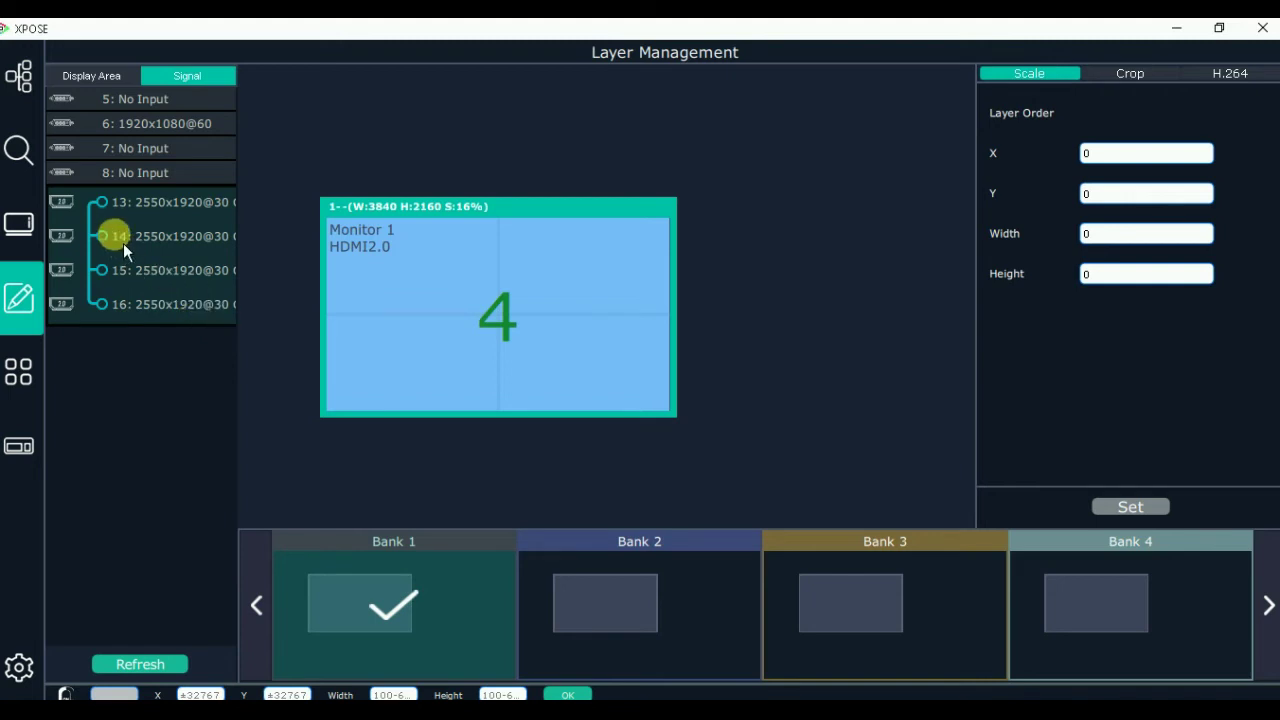
drag(141, 246, 466, 263)
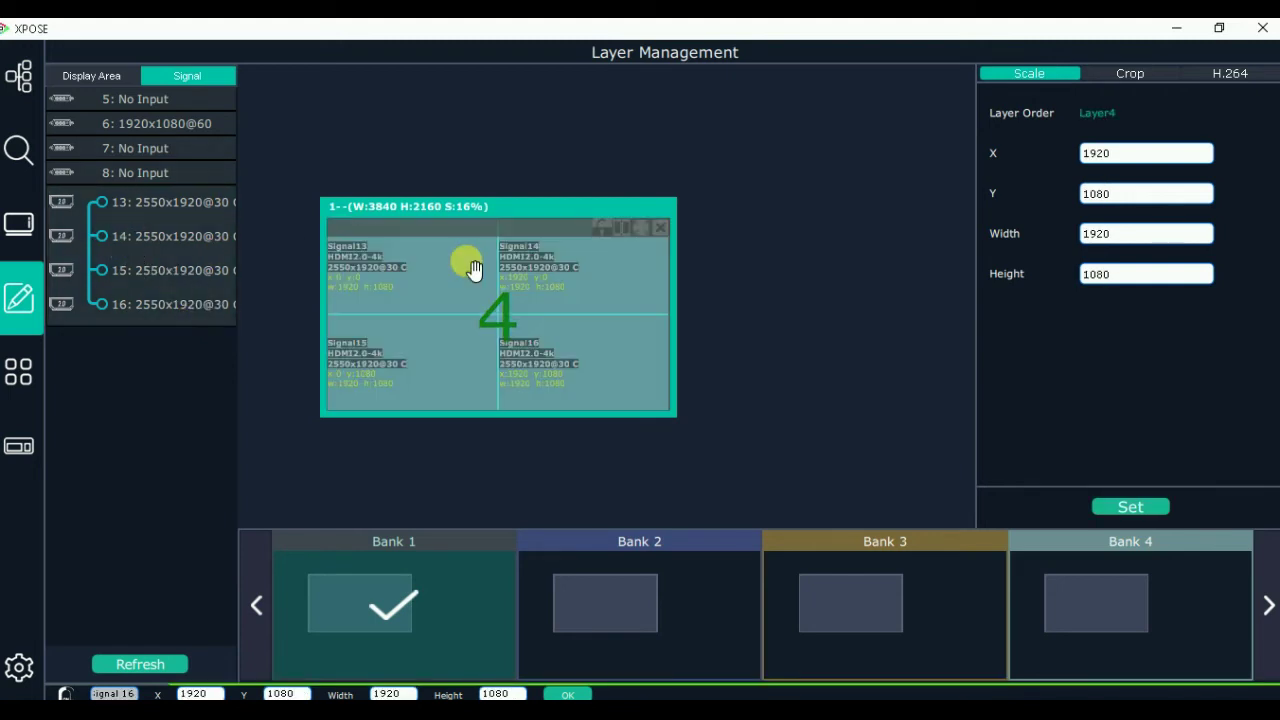
click(20, 373)
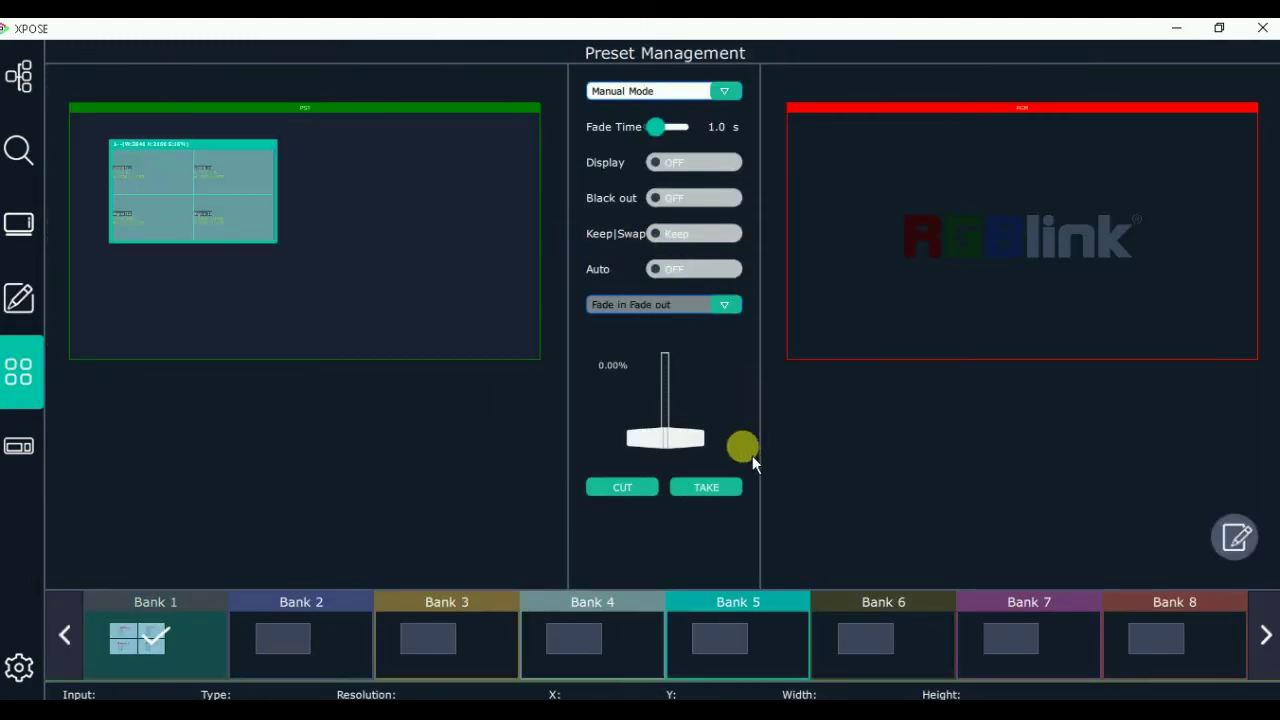
Step: Take the Bank 1 quad layout from preview (PVW) to program (PGM)
click(738, 500)
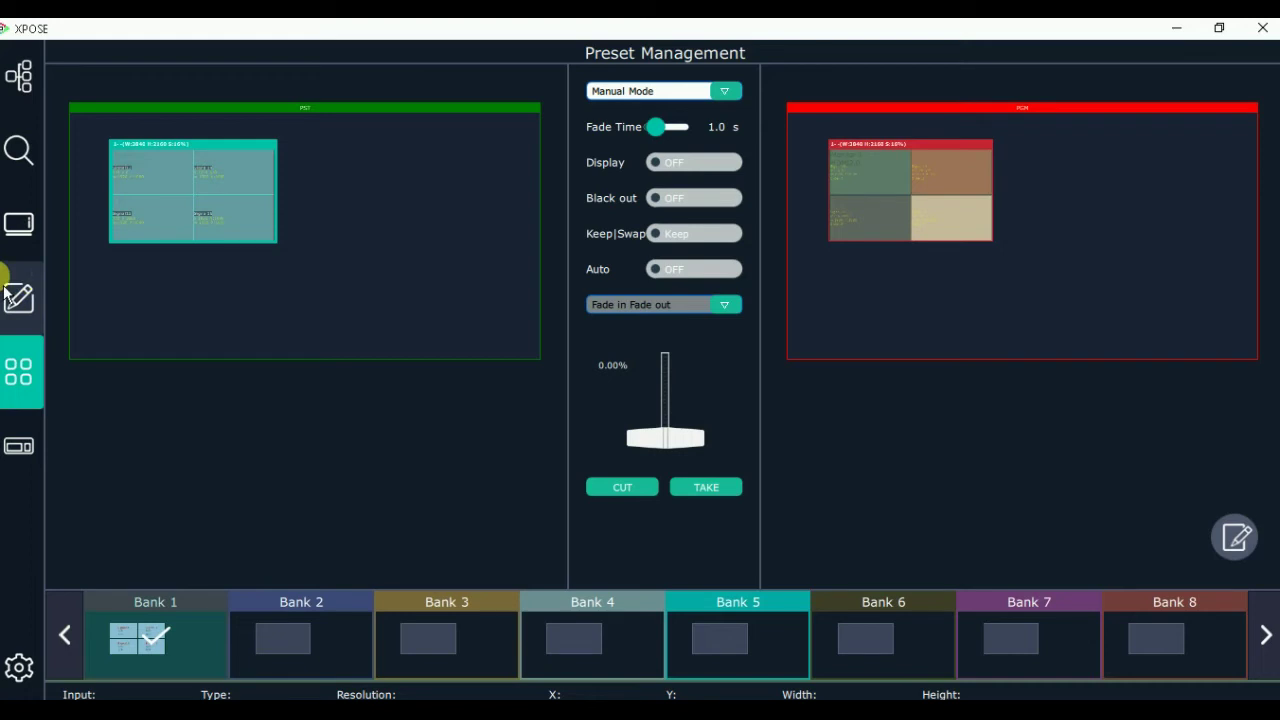
click(28, 376)
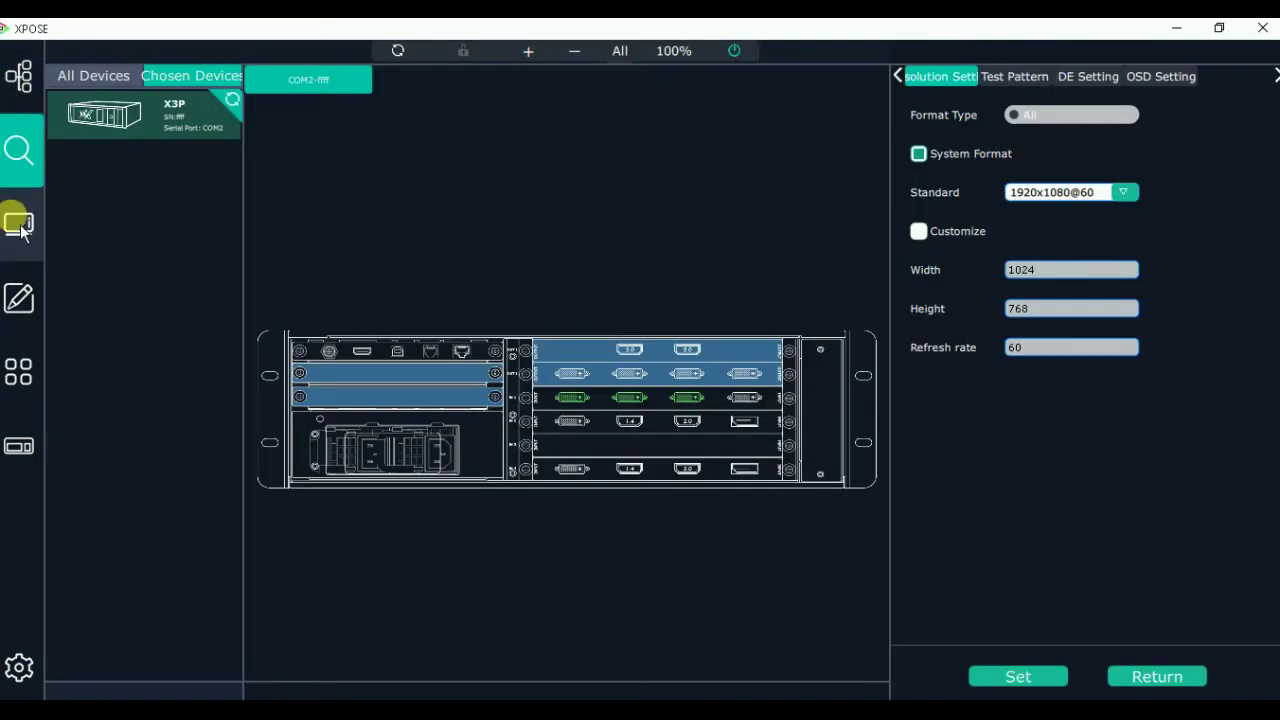
Step: Add a 1x1 1920x1080 screen template to the Display System canvas, filled by DVI Monitor 5
click(21, 228)
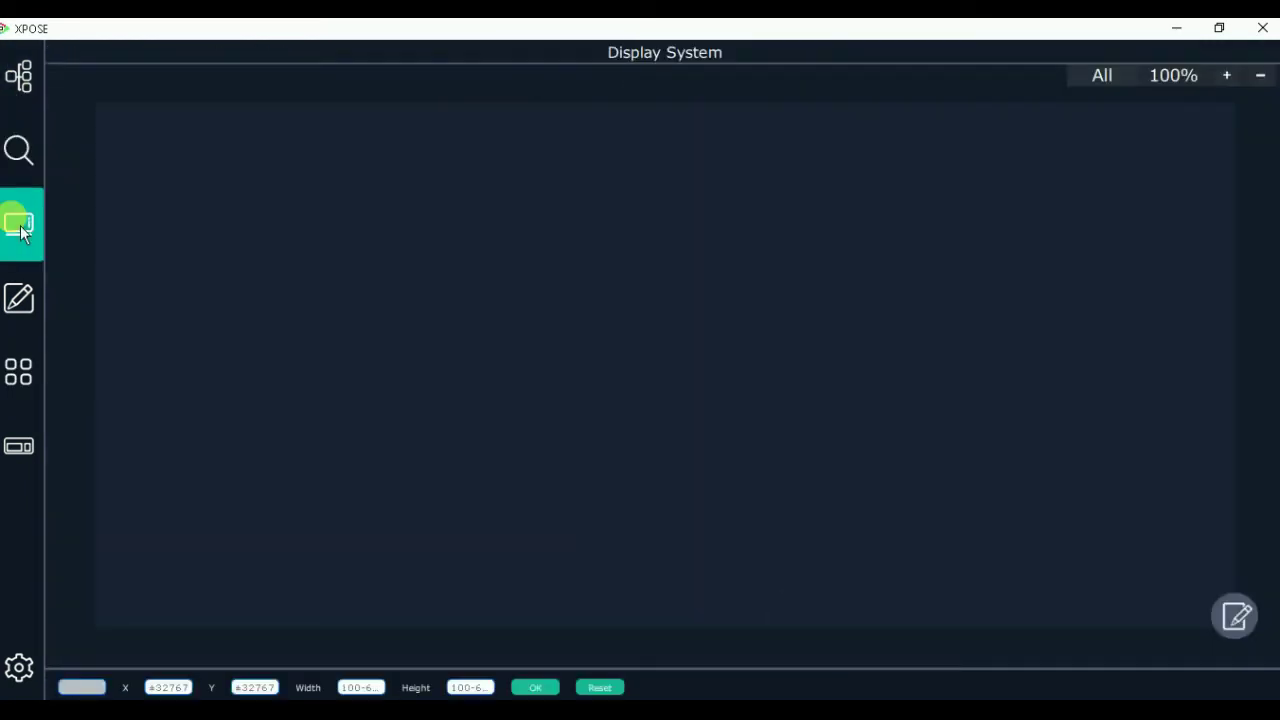
click(1234, 612)
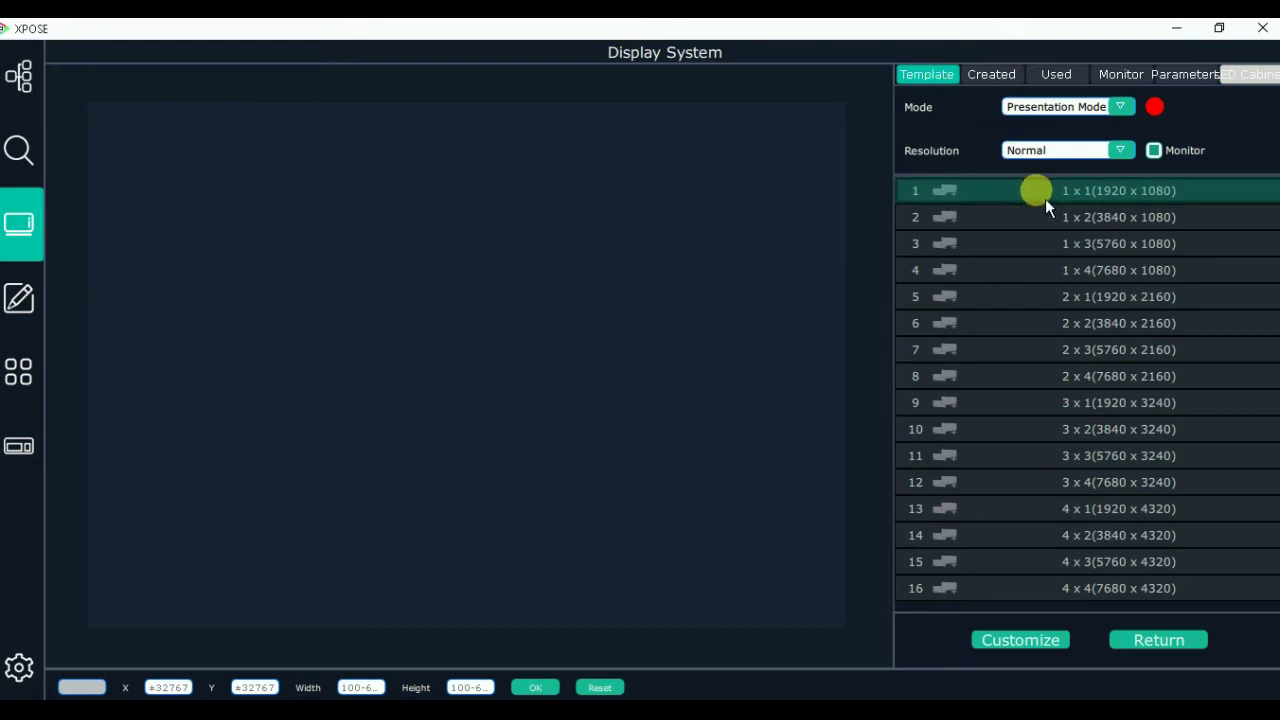
drag(1059, 199, 173, 301)
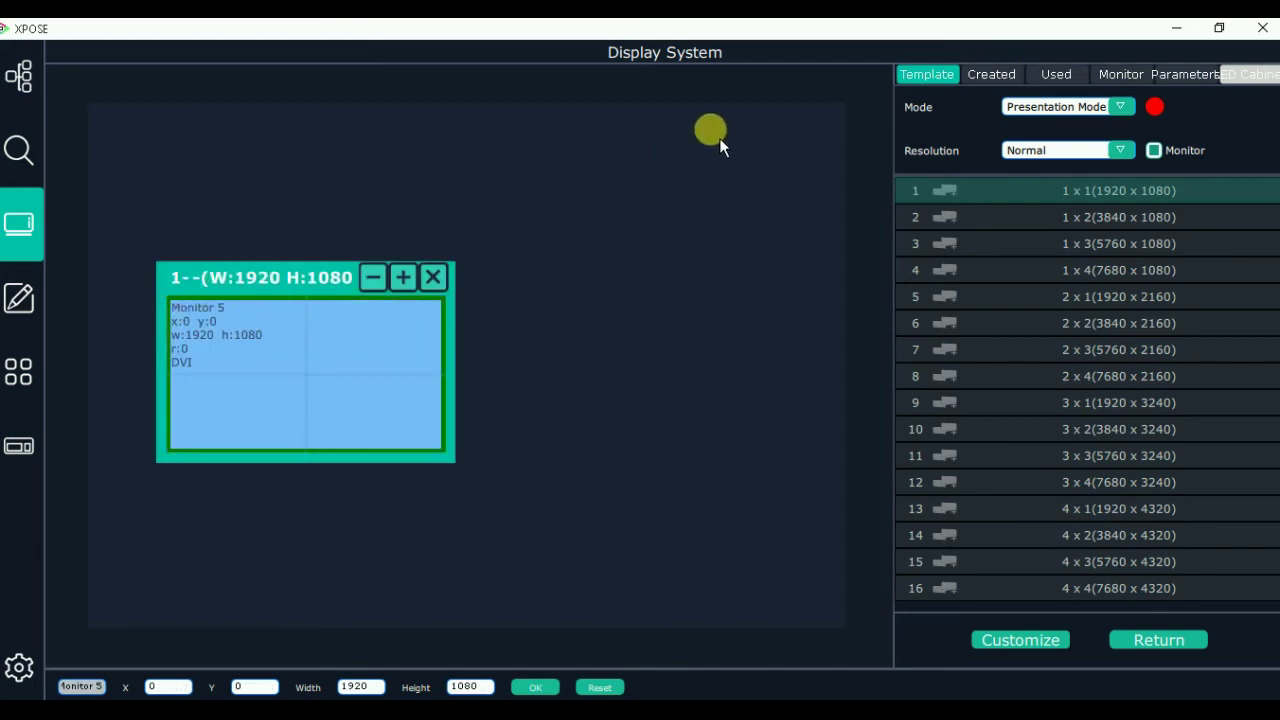
click(1001, 83)
click(940, 80)
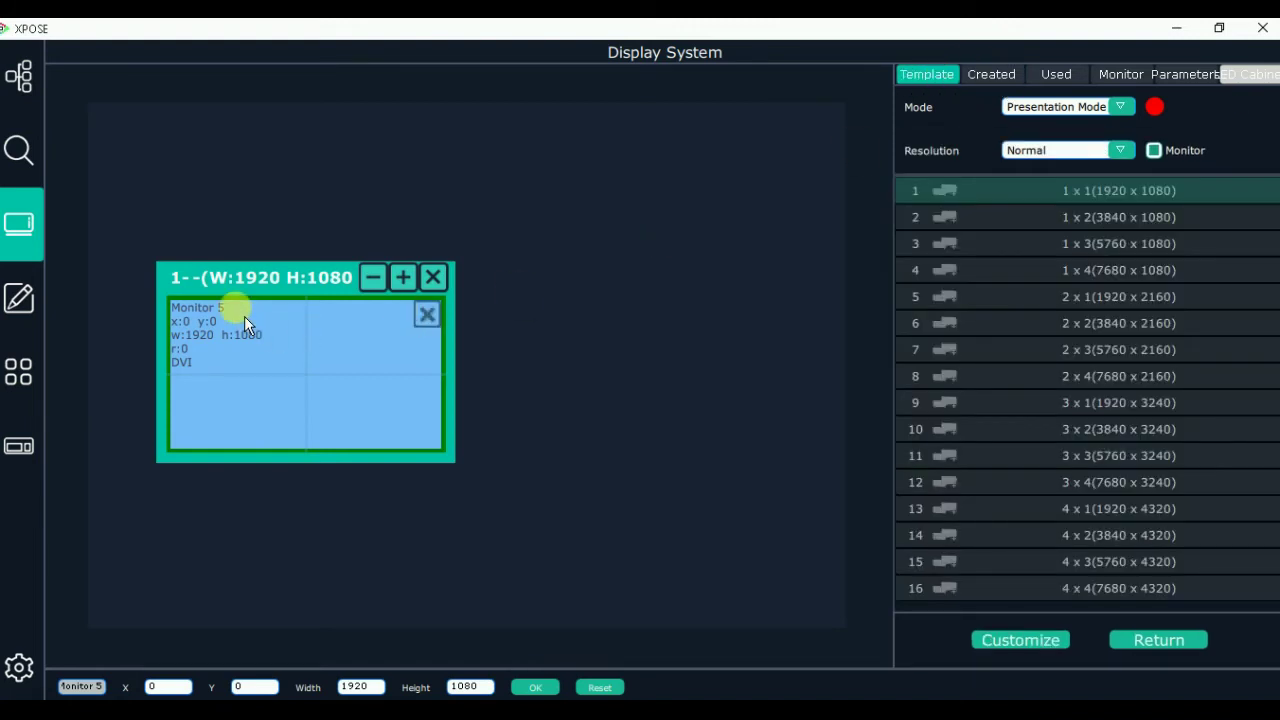